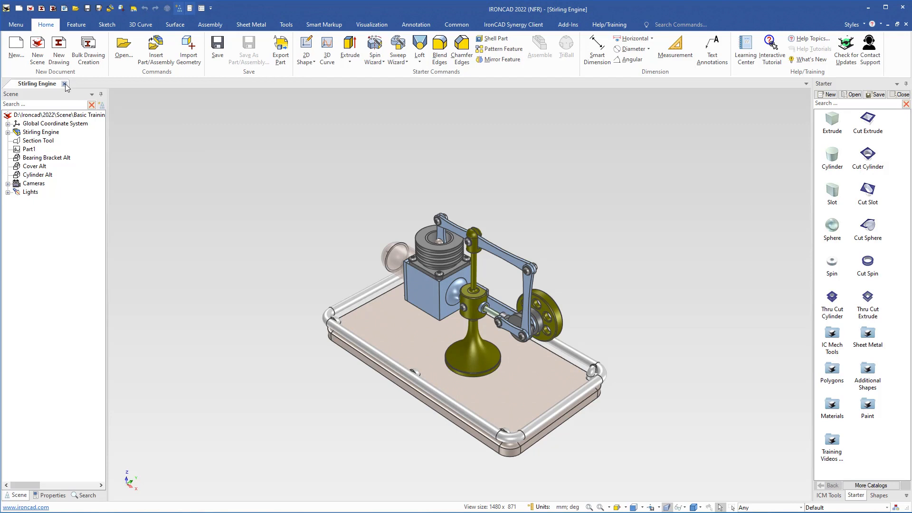
# Close the Stirling Engine scene and open the Engine scene from the Stirling Engine folder
pyautogui.click(64, 83)
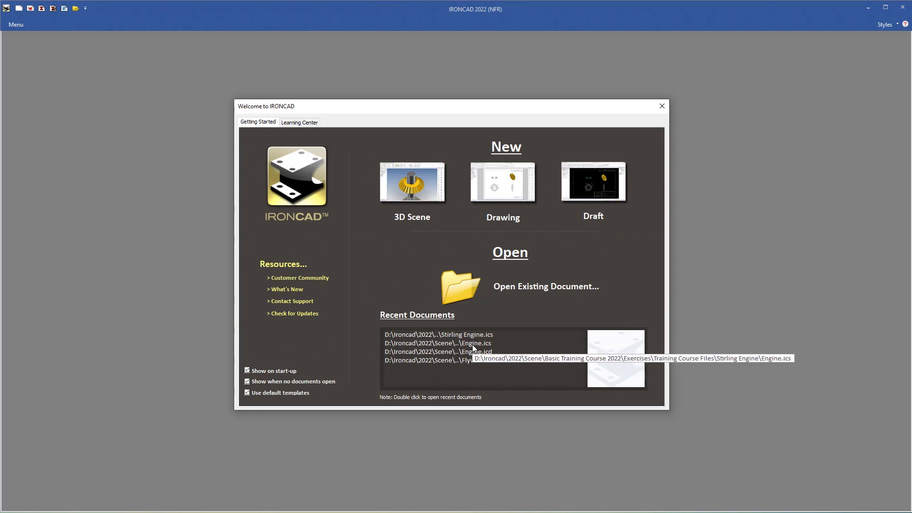
pyautogui.click(457, 285)
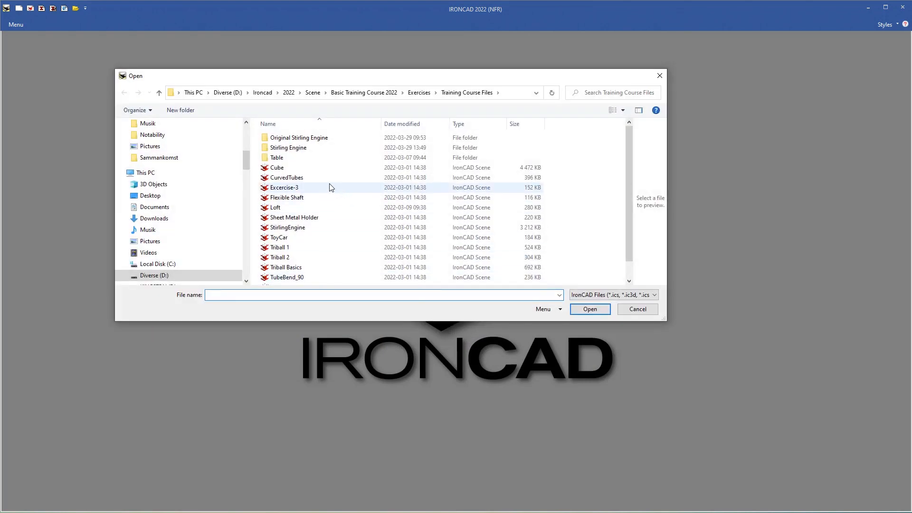
pyautogui.click(287, 148)
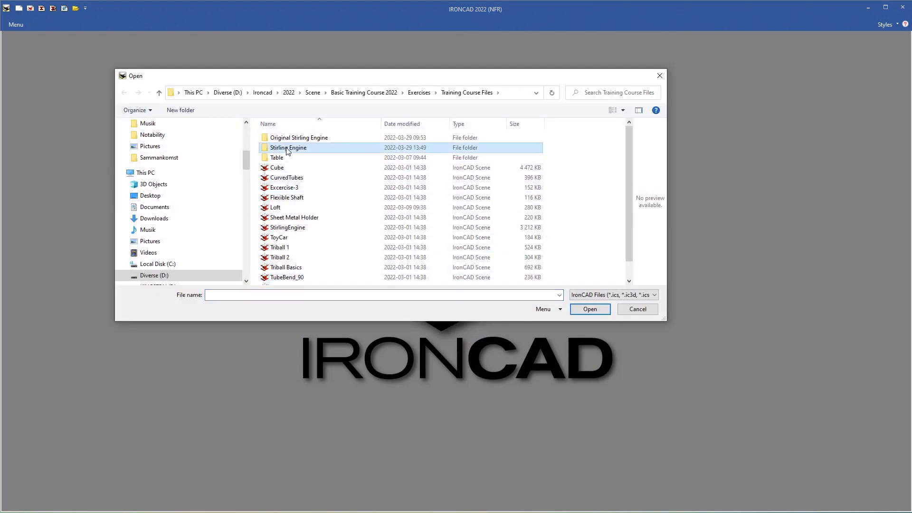
pyautogui.doubleClick(288, 148)
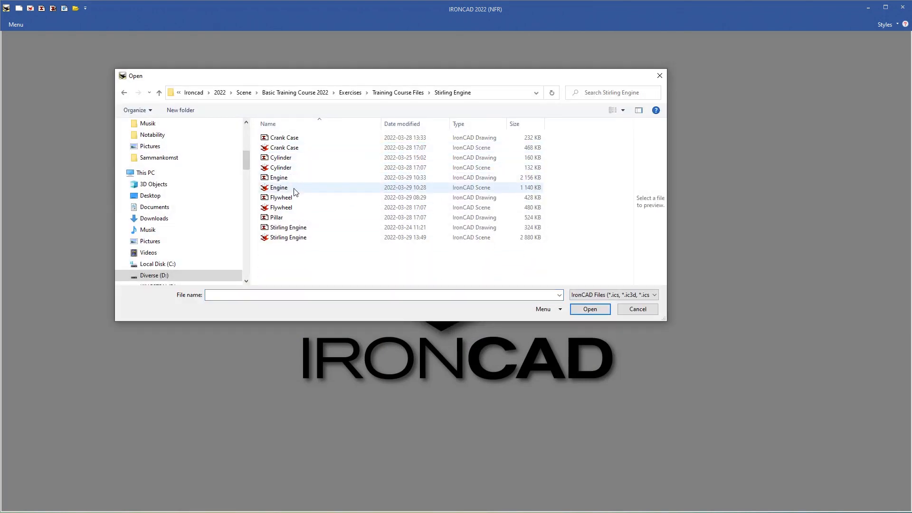
pyautogui.doubleClick(269, 188)
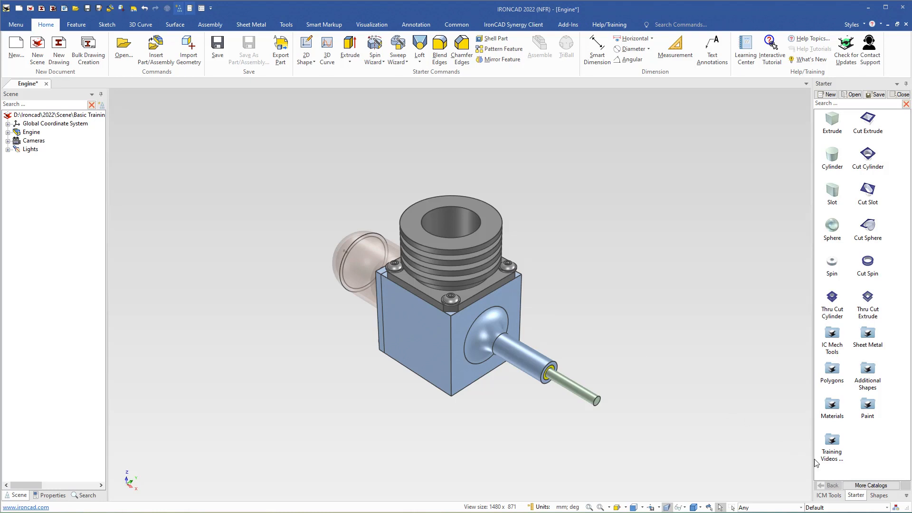
# Apply the Create Explosion tool from the ICM Tools catalog to the Engine assembly
pyautogui.click(866, 487)
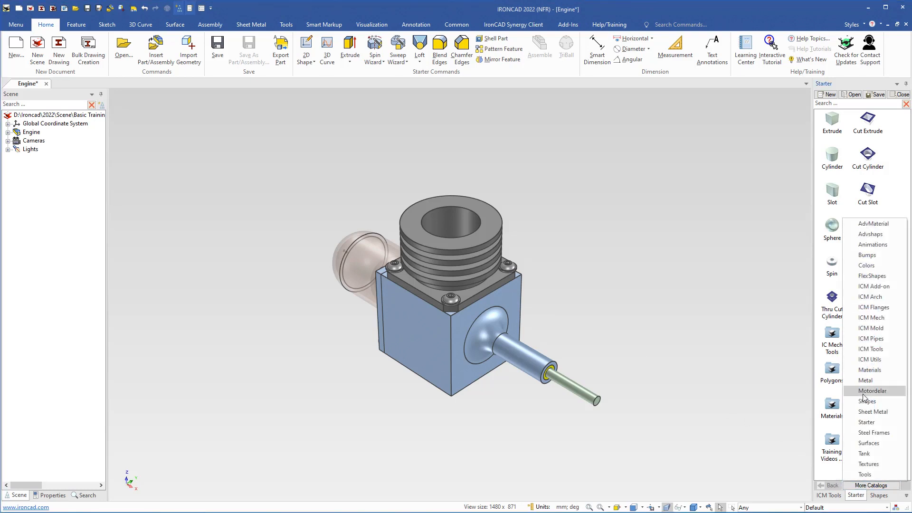
pyautogui.click(865, 350)
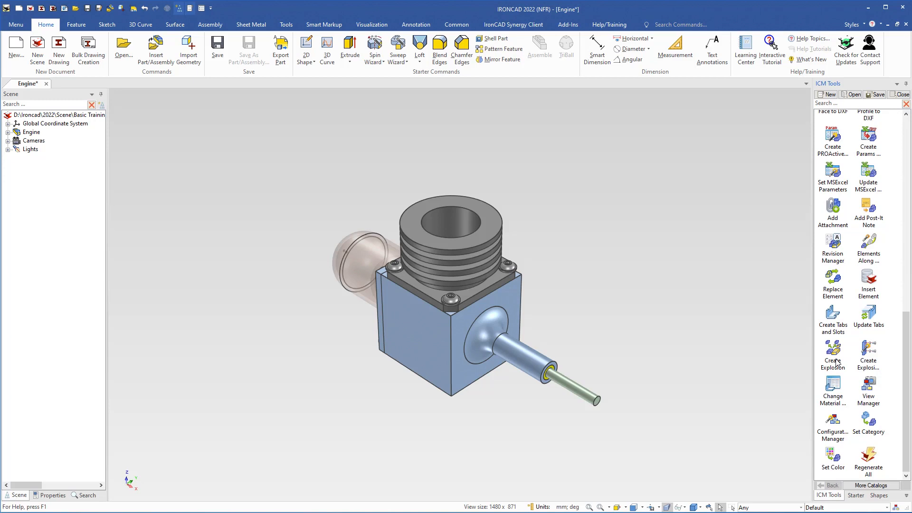
pyautogui.moveTo(836, 363); pyautogui.dragTo(497, 297)
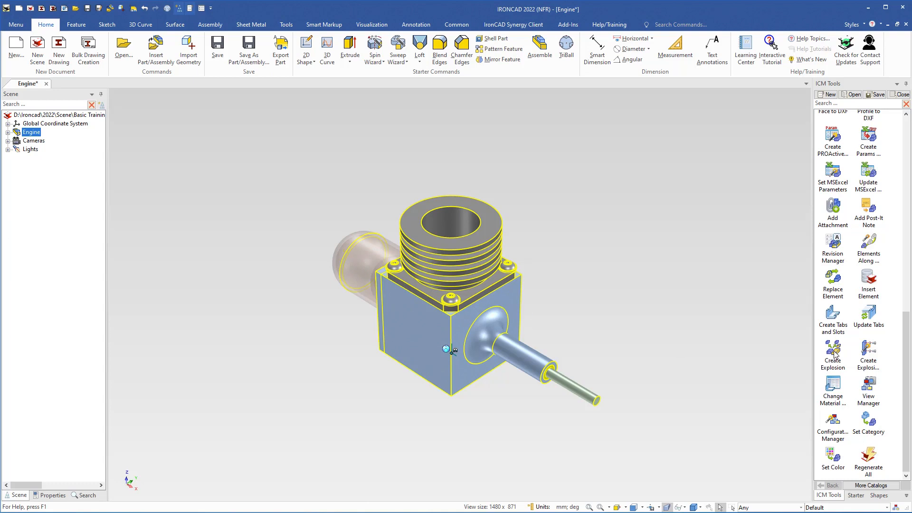
pyautogui.moveTo(834, 354); pyautogui.dragTo(672, 306)
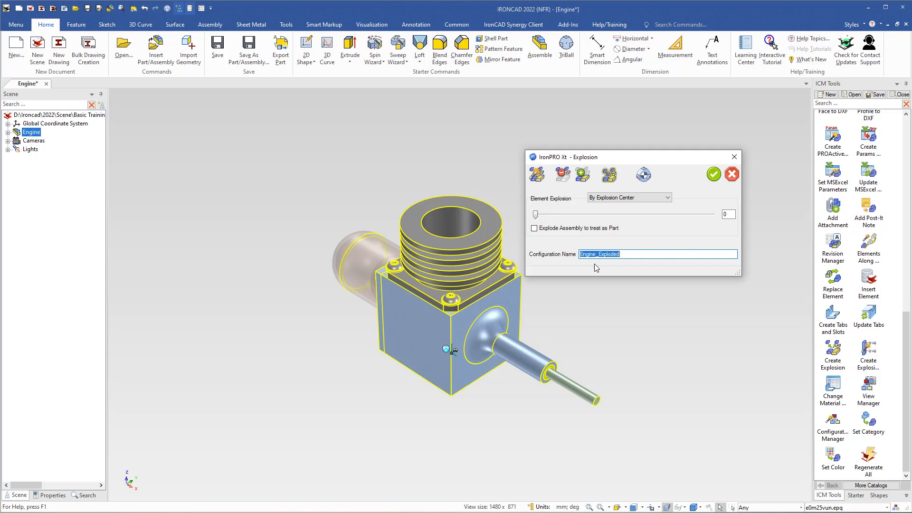
# Try exploding the engine from its explosion center up to 97, and reset the explosion to 0
pyautogui.moveTo(535, 214)
pyautogui.mouseDown()
pyautogui.moveTo(716, 230)
pyautogui.moveTo(535, 225)
pyautogui.mouseUp()
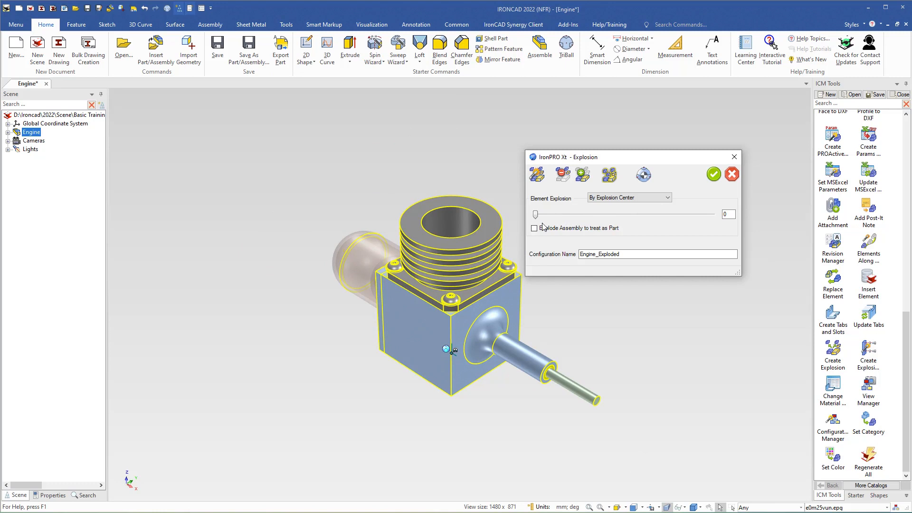
pyautogui.click(644, 175)
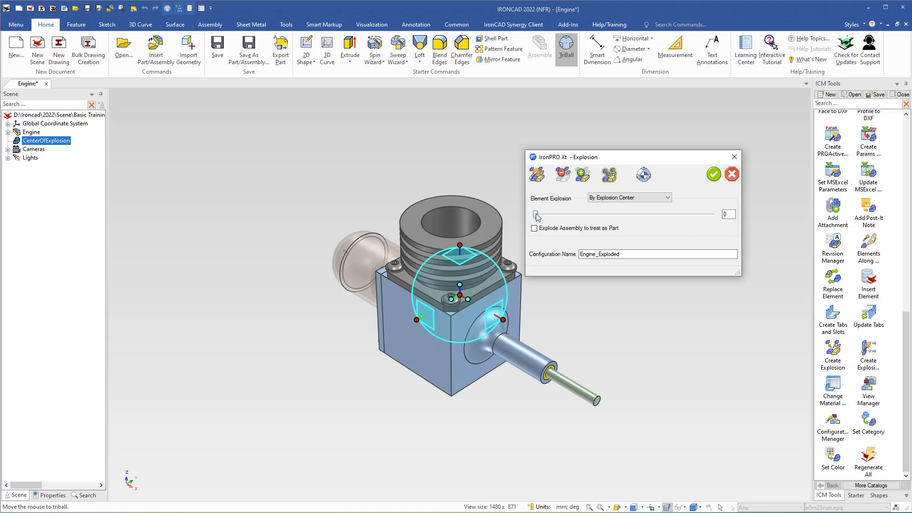
pyautogui.moveTo(536, 215); pyautogui.dragTo(710, 228)
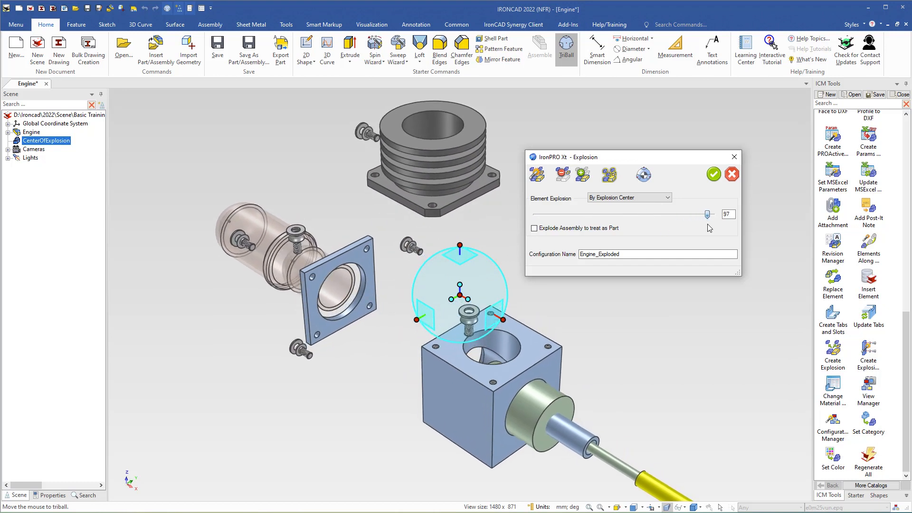
pyautogui.moveTo(594, 345)
pyautogui.mouseDown(button='middle')
pyautogui.moveTo(552, 330)
pyautogui.moveTo(597, 335)
pyautogui.moveTo(595, 343)
pyautogui.mouseUp(button='middle')
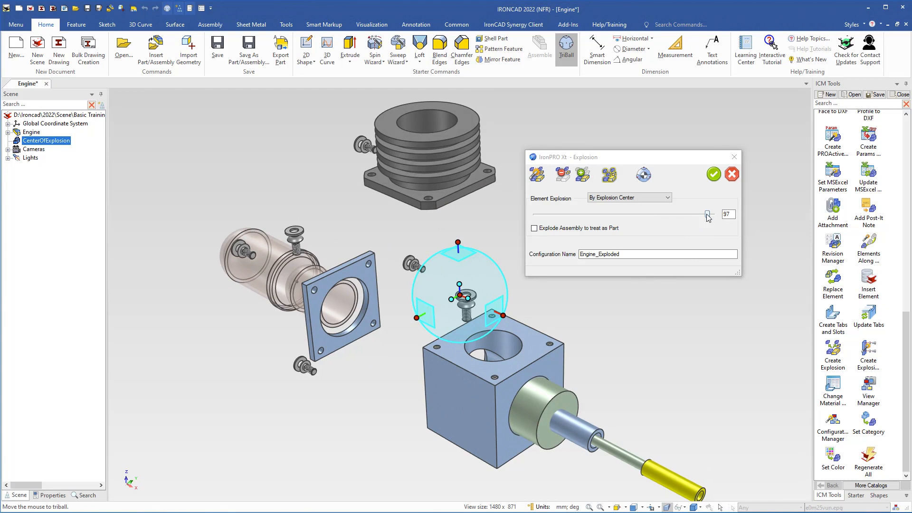
pyautogui.moveTo(708, 216); pyautogui.dragTo(530, 219)
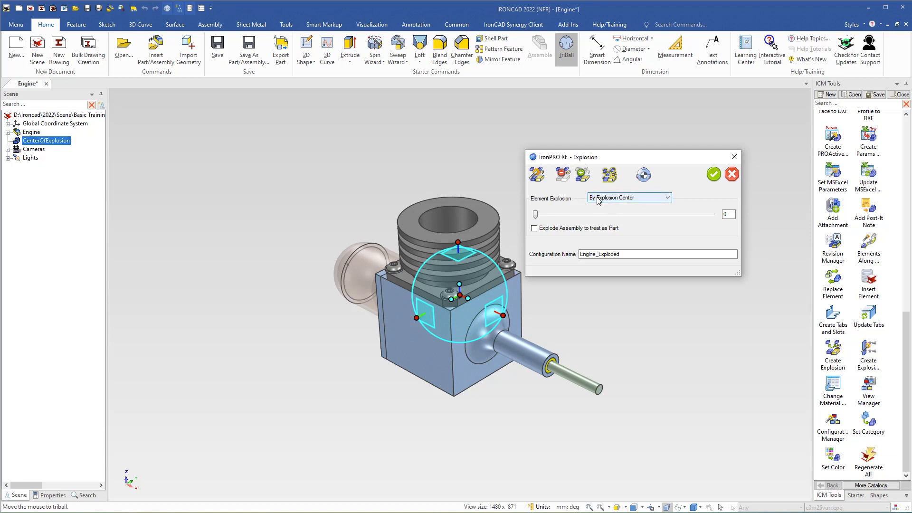
# Set the element explosion to By Z Direction of Part and turn off the TriBall on the explosion center
pyautogui.click(668, 201)
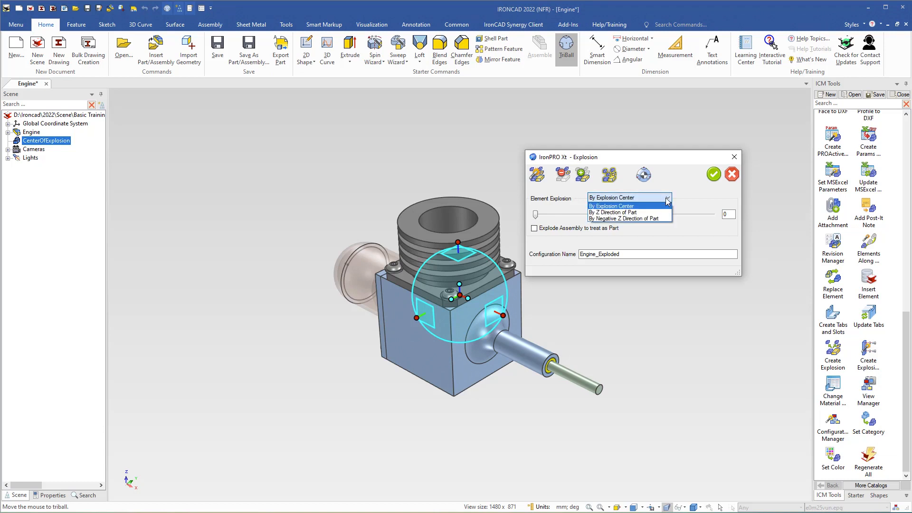
pyautogui.click(610, 212)
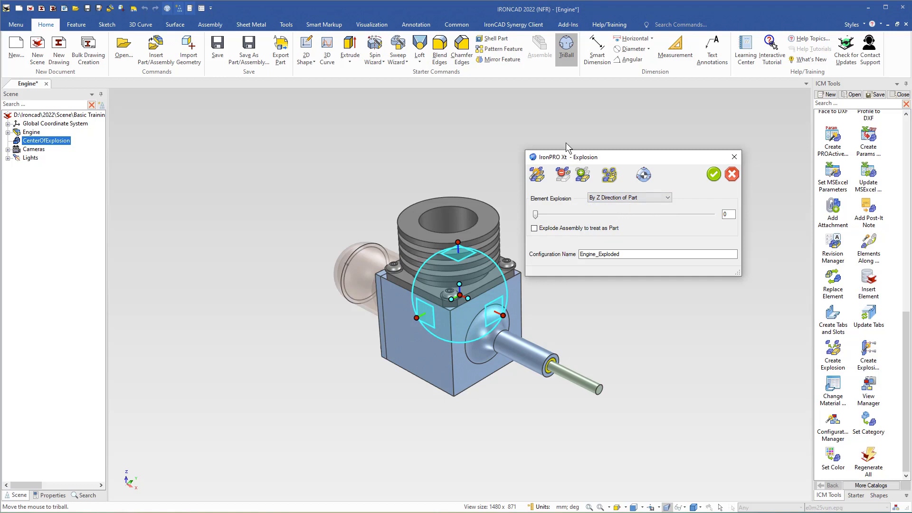
pyautogui.click(567, 53)
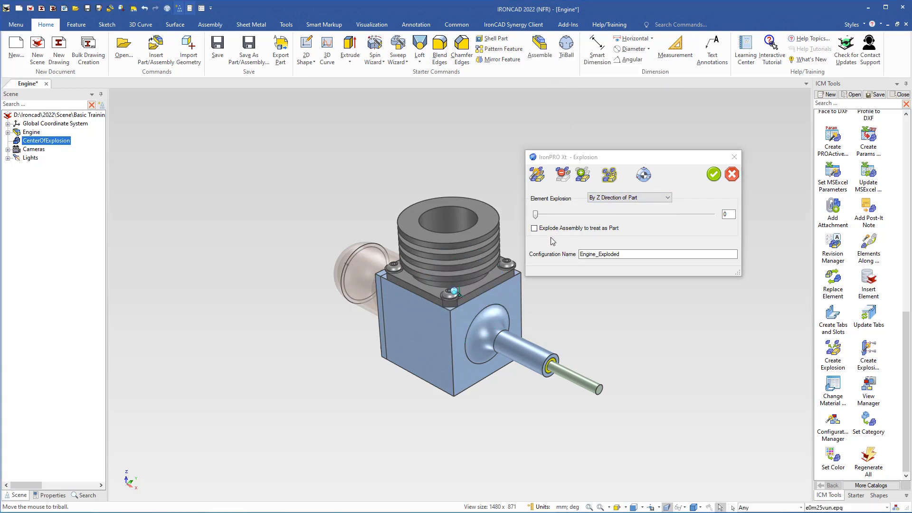
# Try exploding the whole Engine assembly along each part's Z direction, and reset the explosion to 0
pyautogui.moveTo(536, 215)
pyautogui.mouseDown()
pyautogui.moveTo(715, 228)
pyautogui.moveTo(535, 216)
pyautogui.mouseUp()
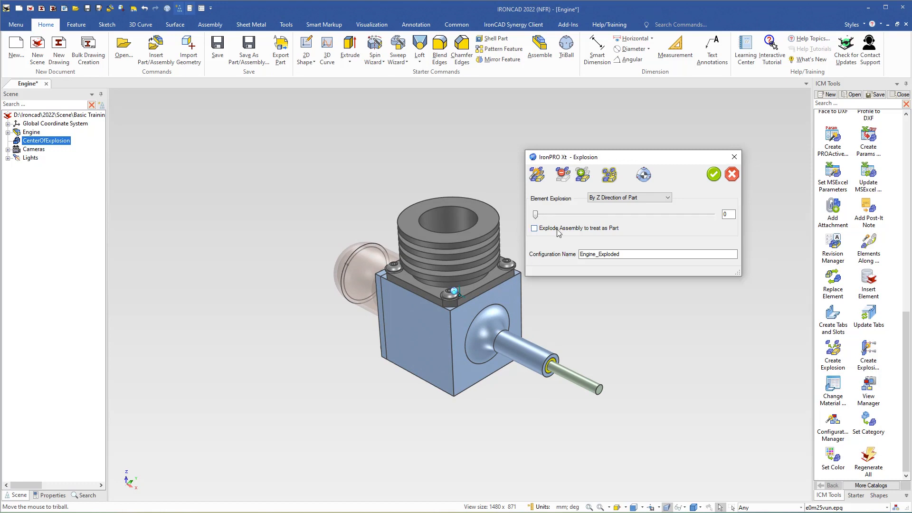
pyautogui.click(610, 176)
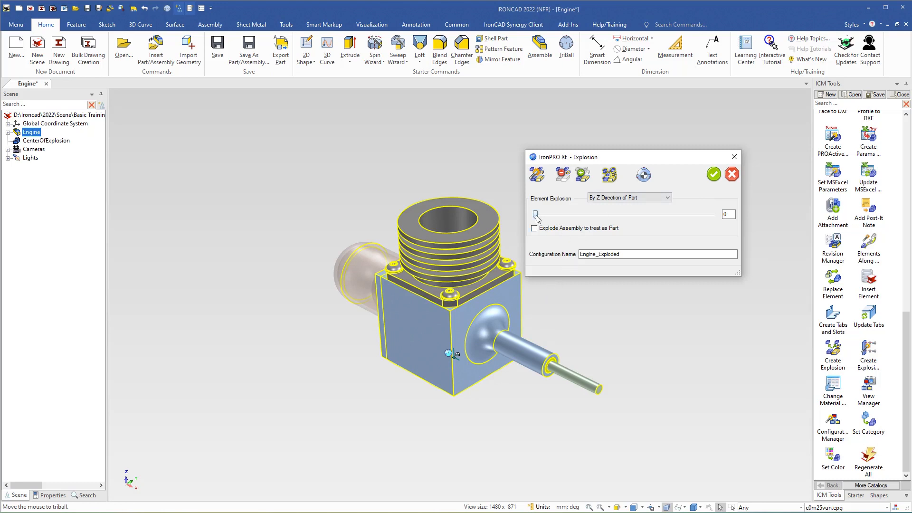
pyautogui.moveTo(537, 217)
pyautogui.mouseDown()
pyautogui.moveTo(584, 217)
pyautogui.moveTo(534, 216)
pyautogui.mouseUp()
# Exclude the Crank Case from the explosion and preview the explosion of the remaining parts, resetting it to 0
pyautogui.click(7, 132)
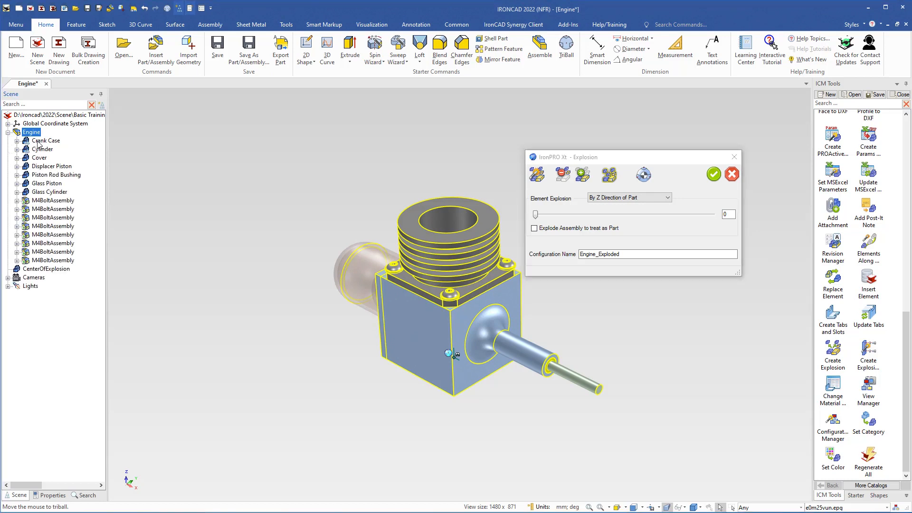
pyautogui.click(39, 141)
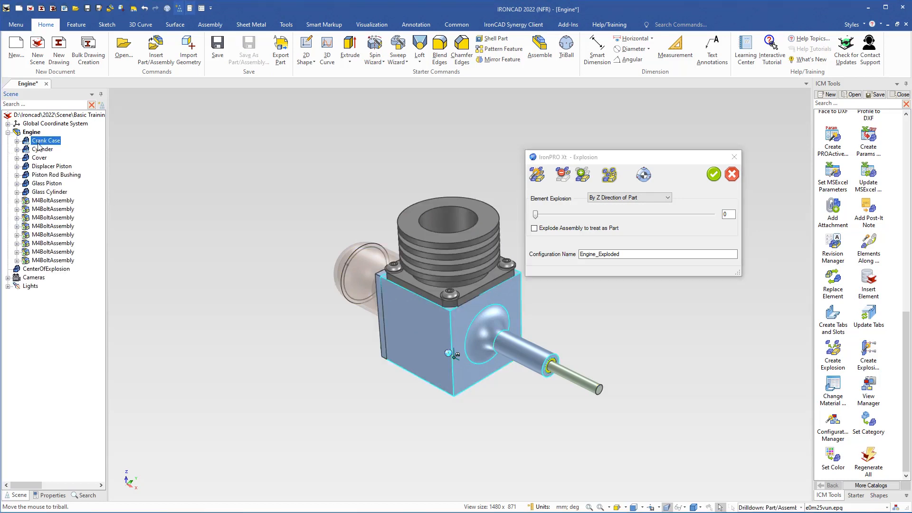
pyautogui.click(564, 176)
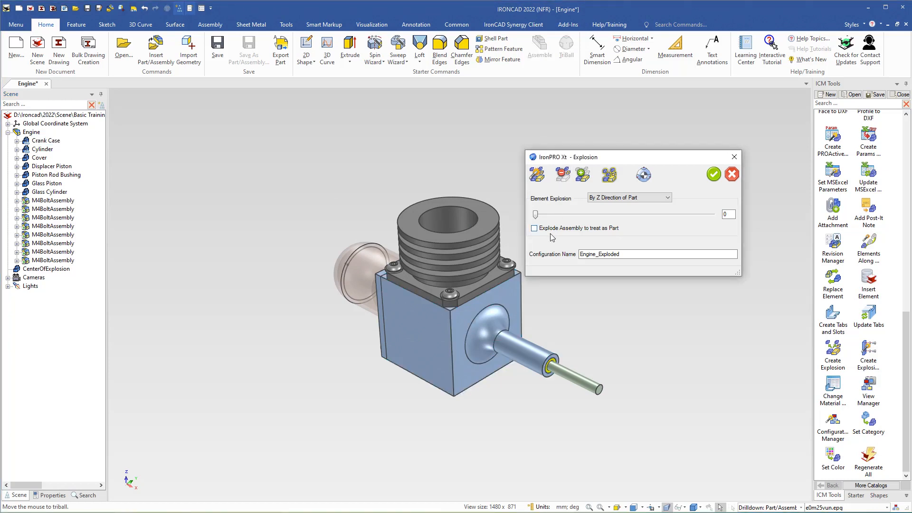
pyautogui.moveTo(535, 215)
pyautogui.mouseDown()
pyautogui.moveTo(702, 225)
pyautogui.moveTo(535, 228)
pyautogui.mouseUp()
# Try exploding only the Displacer Piston along its Z direction, and reset the explosion to 0
pyautogui.click(459, 370)
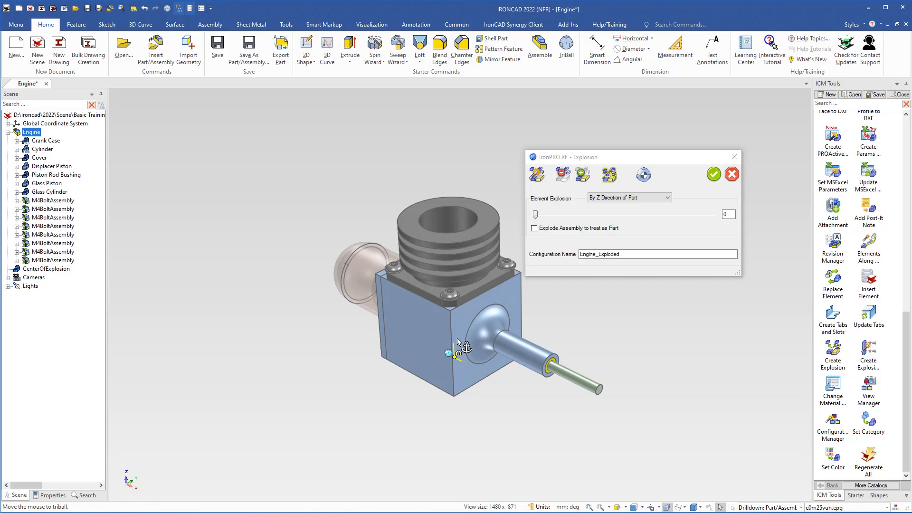
pyautogui.click(564, 375)
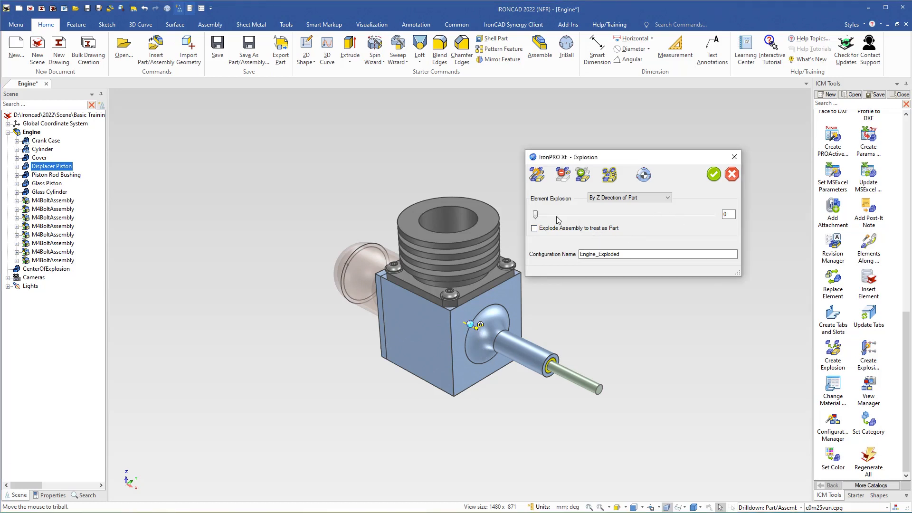
pyautogui.moveTo(536, 215)
pyautogui.mouseDown()
pyautogui.moveTo(715, 225)
pyautogui.moveTo(699, 216)
pyautogui.moveTo(533, 220)
pyautogui.mouseUp()
# Explode the Cylinder by 100 and the washers of its four mounting bolts by 60 along the part Z direction
pyautogui.click(41, 149)
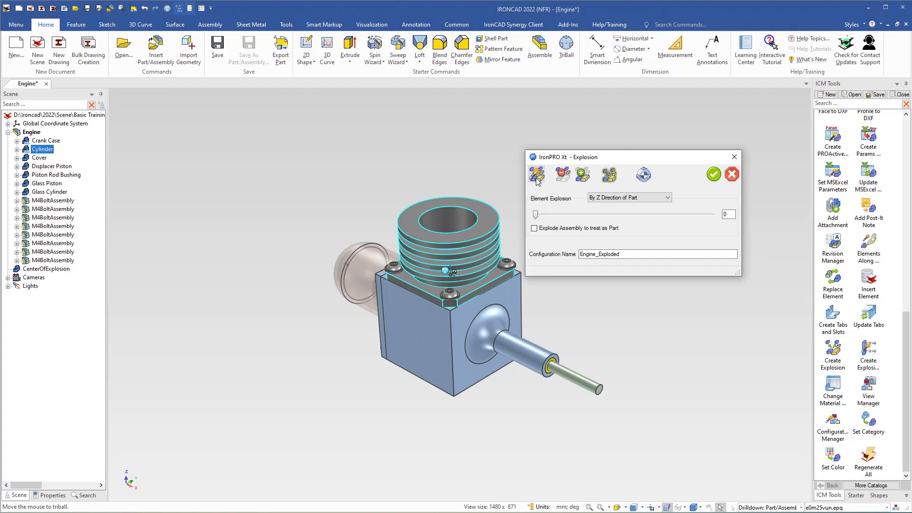
pyautogui.moveTo(536, 214); pyautogui.dragTo(715, 223)
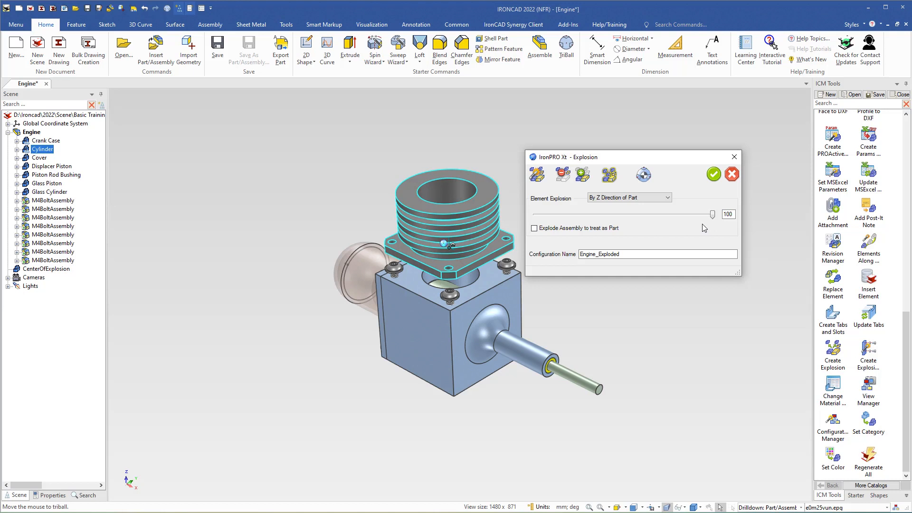
pyautogui.click(455, 301)
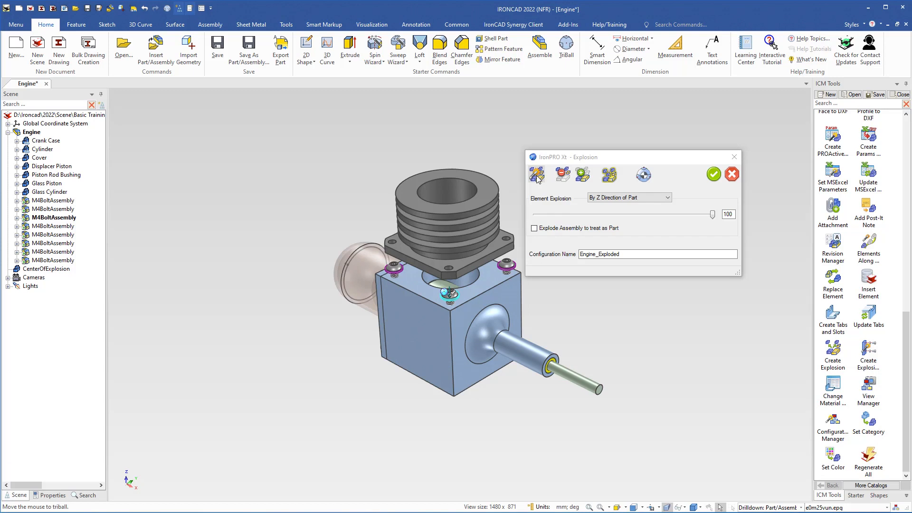
pyautogui.click(537, 215)
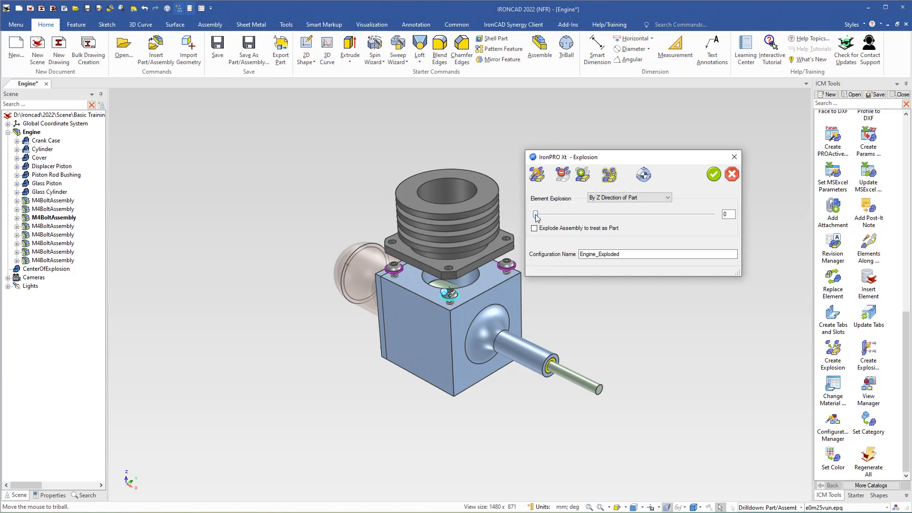
pyautogui.moveTo(537, 216); pyautogui.dragTo(643, 223)
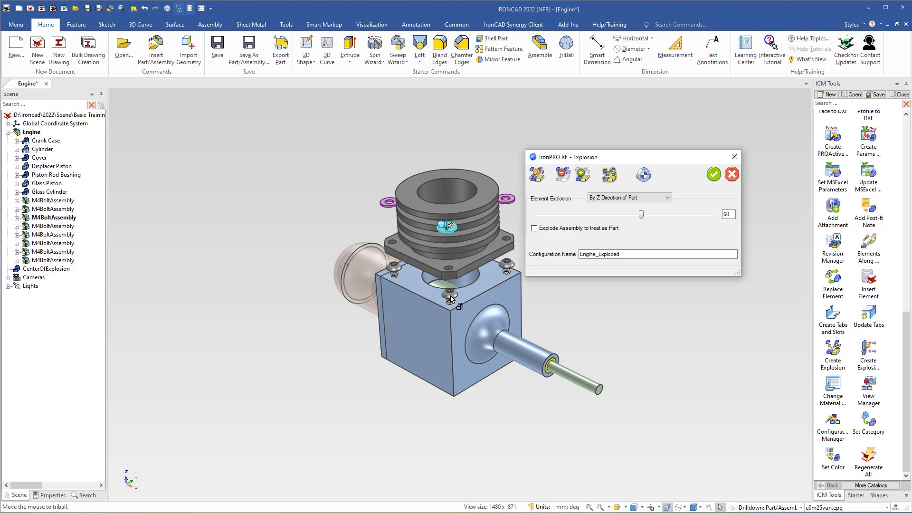
# Explode the four VT3M4x8 cylinder bolts by 94 along the part Z direction
pyautogui.click(450, 297)
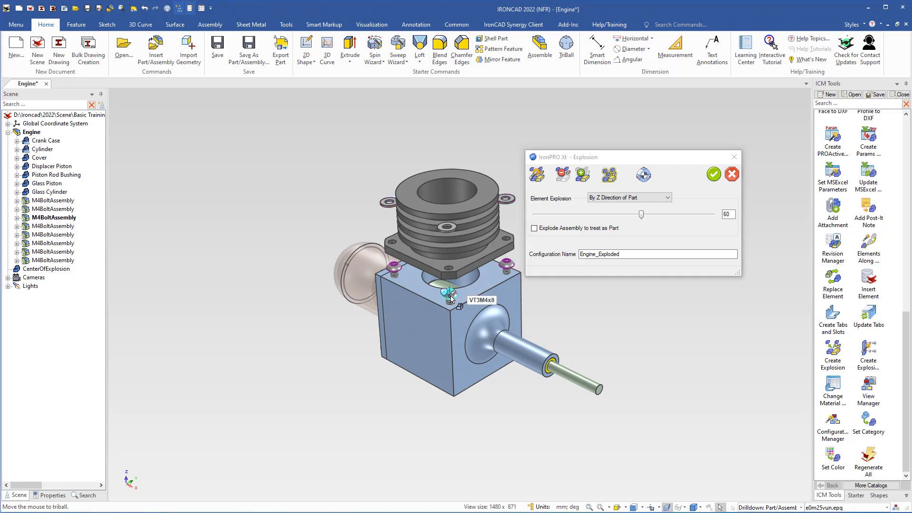
pyautogui.click(538, 176)
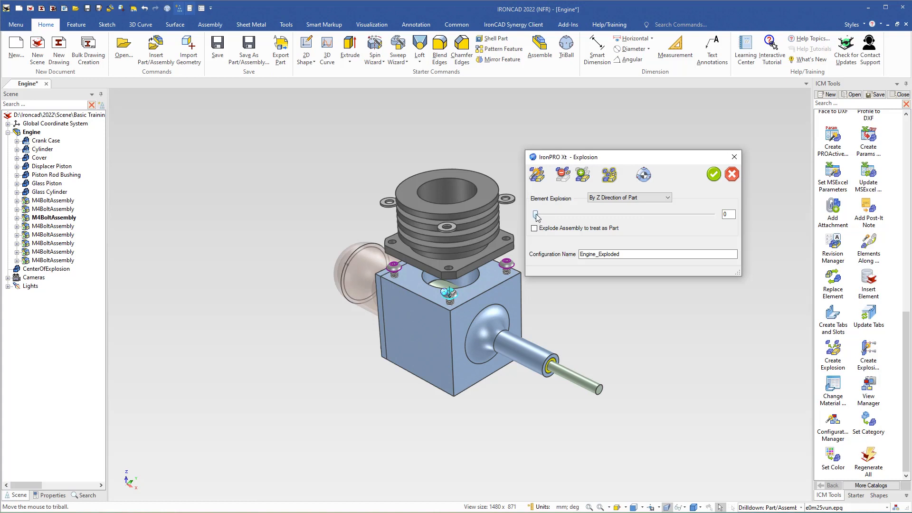
pyautogui.moveTo(536, 217); pyautogui.dragTo(702, 227)
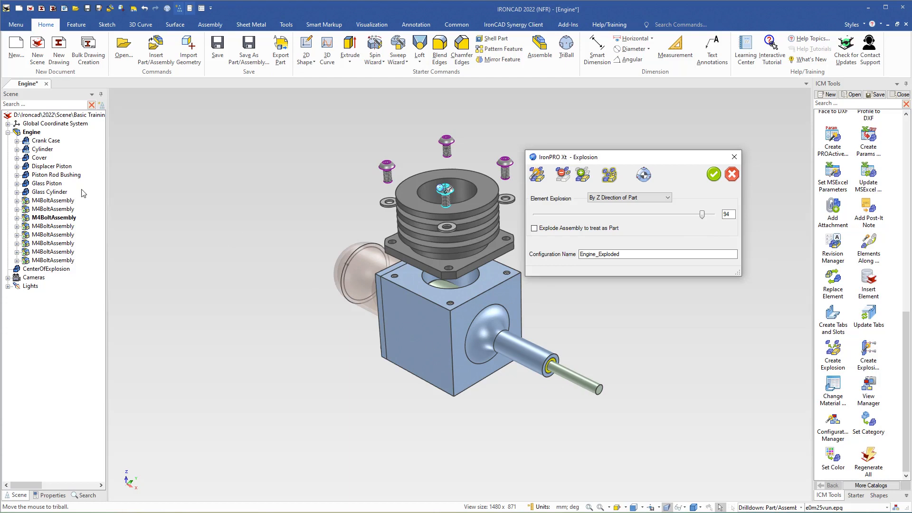
# Explode the Displacer Piston by 79 along its Z direction
pyautogui.click(39, 168)
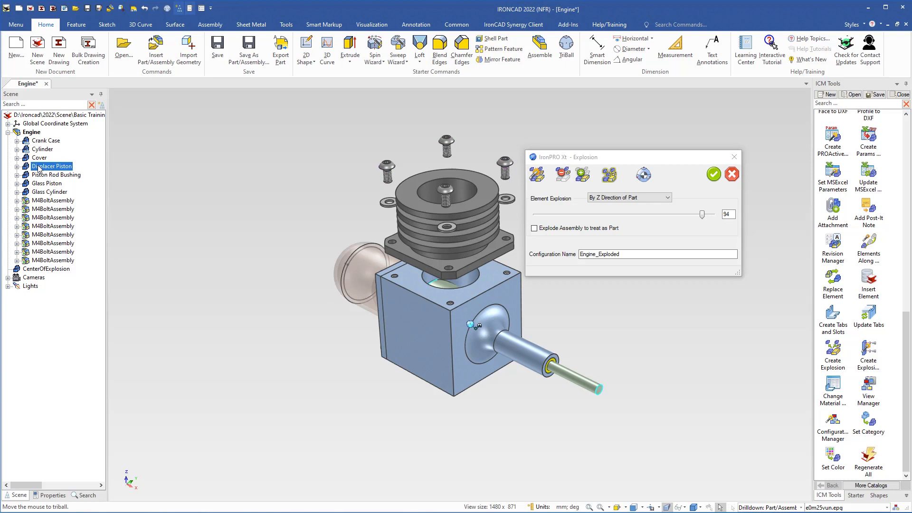
pyautogui.click(537, 175)
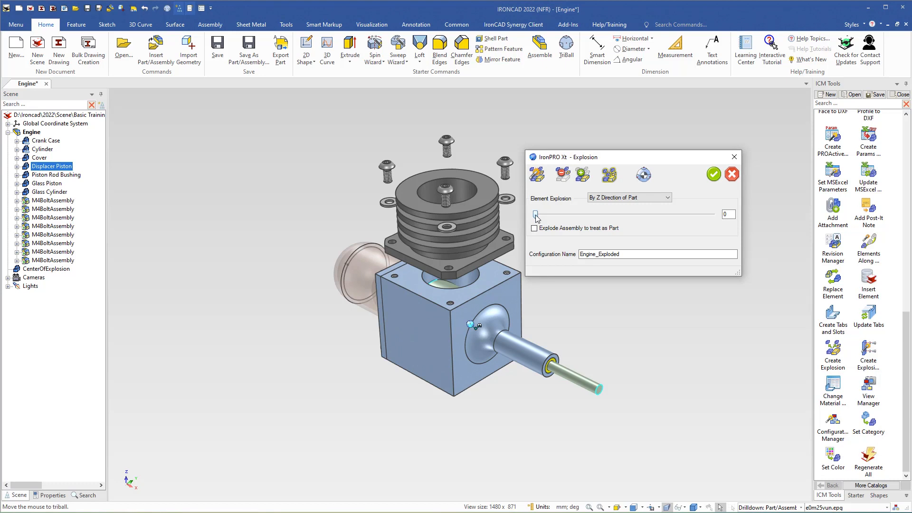
pyautogui.moveTo(536, 215); pyautogui.dragTo(676, 227)
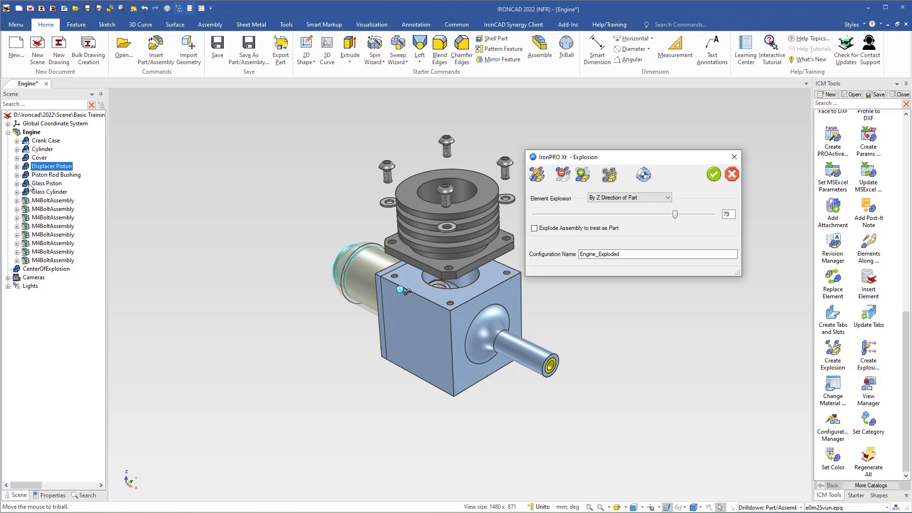
# Explode the Glass Piston by 251 and the Glass Cylinder by 280 along the part Z direction
pyautogui.click(31, 185)
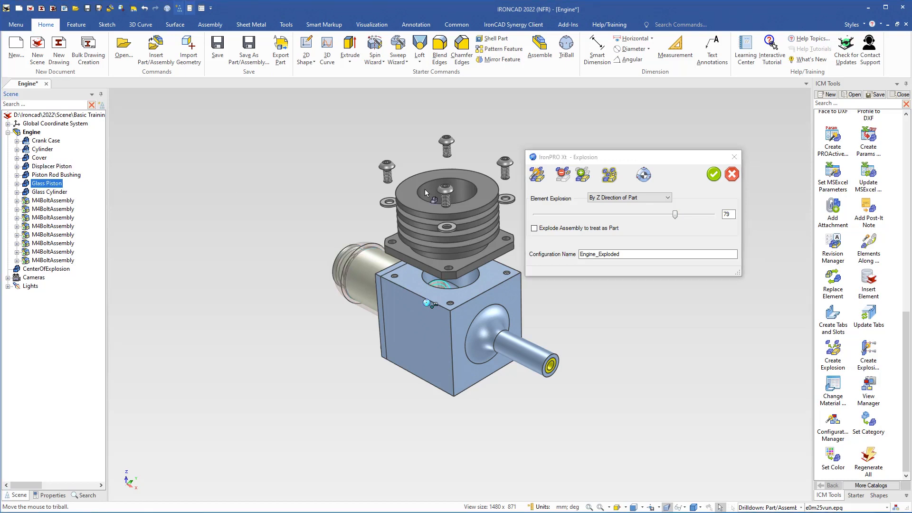
pyautogui.moveTo(549, 216); pyautogui.dragTo(722, 222)
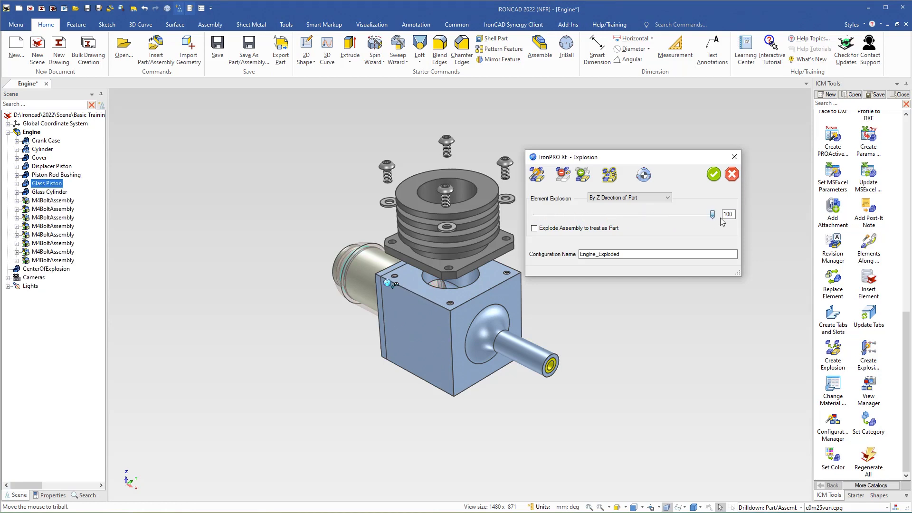
pyautogui.doubleClick(734, 214)
pyautogui.write('30')
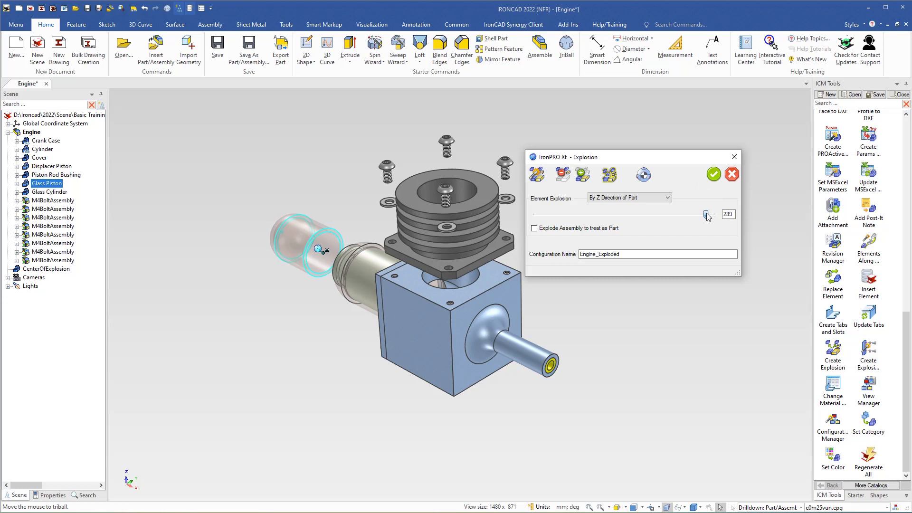
pyautogui.moveTo(714, 215); pyautogui.dragTo(683, 214)
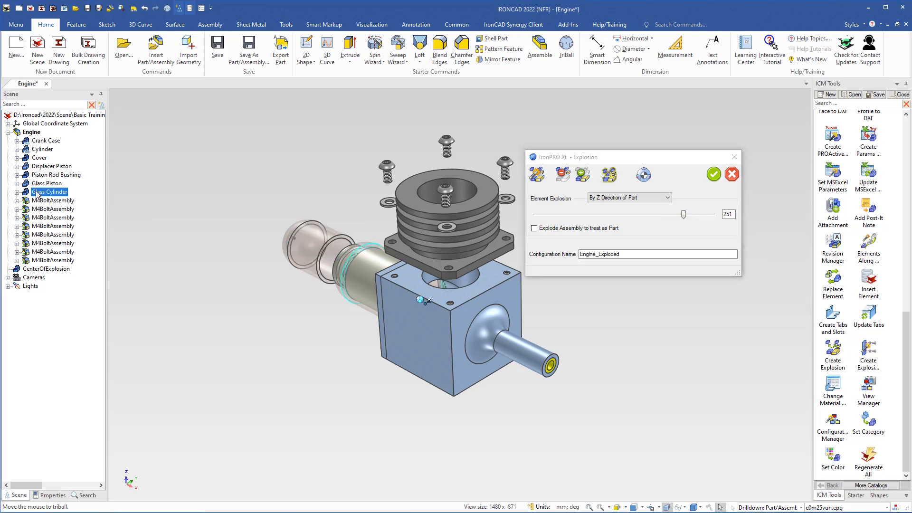
pyautogui.click(532, 178)
pyautogui.moveTo(537, 218); pyautogui.dragTo(702, 229)
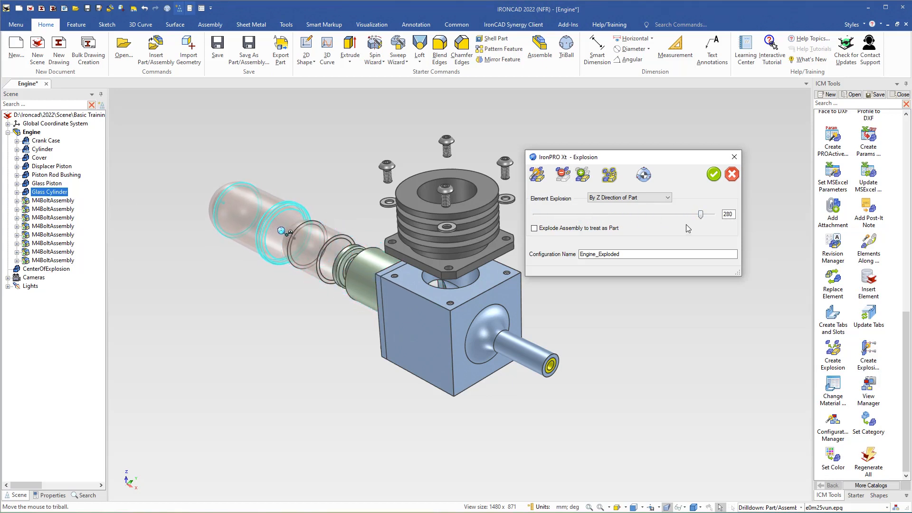
# Explode the Cover by 535 along its Z direction, past the end of the Glass Cylinder
pyautogui.click(27, 158)
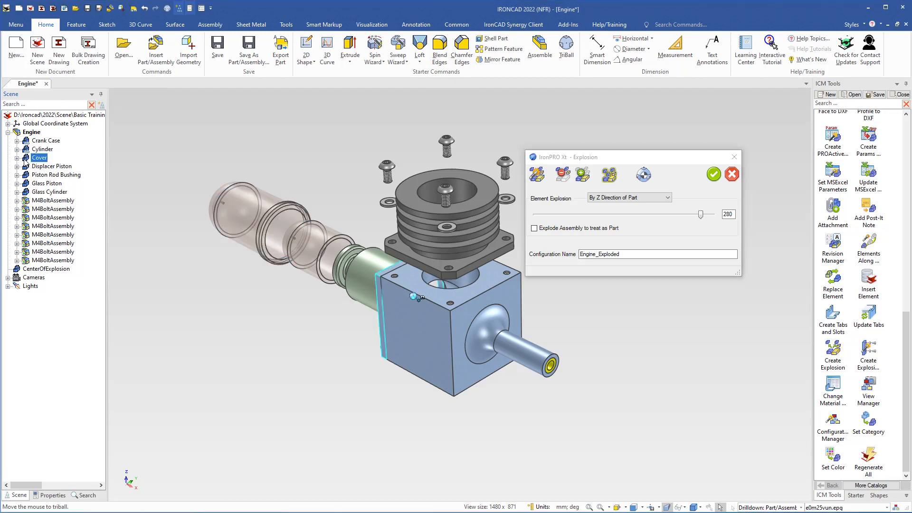
pyautogui.click(540, 177)
pyautogui.moveTo(536, 218); pyautogui.dragTo(714, 217)
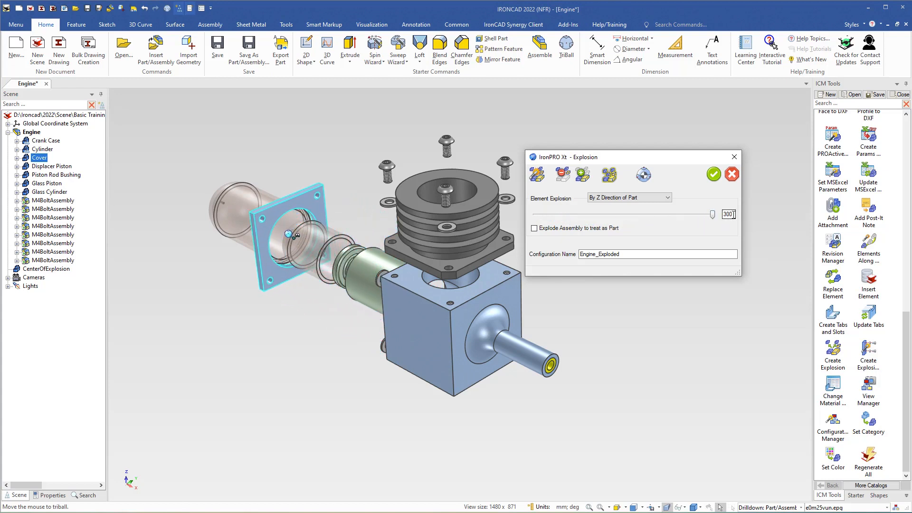
pyautogui.doubleClick(733, 214)
pyautogui.write('700')
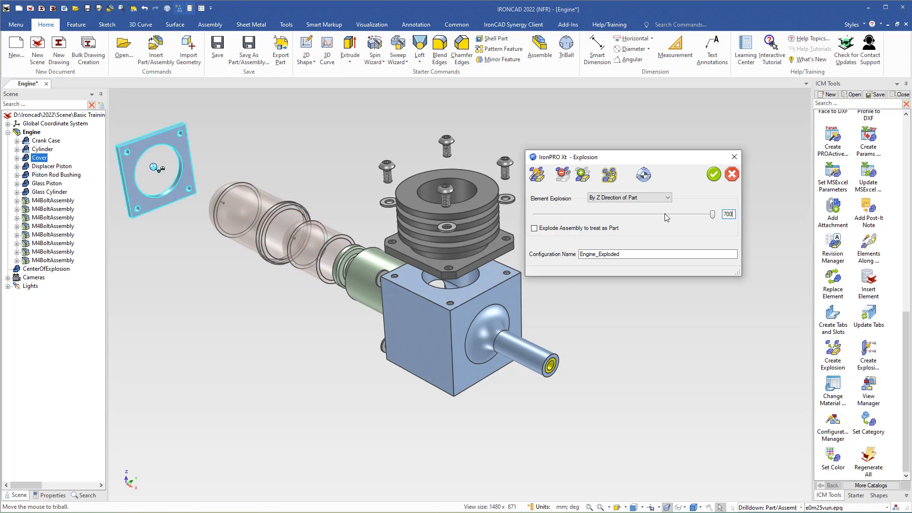
pyautogui.moveTo(713, 216); pyautogui.dragTo(674, 224)
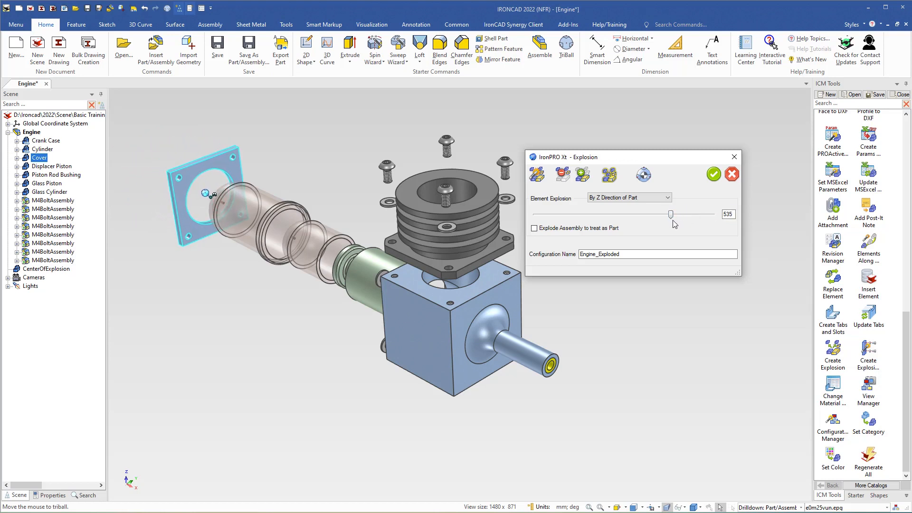
# Explode the four cover washers by 593 and the four cover bolts by 700 along the part Z direction
pyautogui.moveTo(401, 367)
pyautogui.mouseDown(button='middle')
pyautogui.moveTo(412, 362)
pyautogui.moveTo(389, 360)
pyautogui.mouseUp(button='middle')
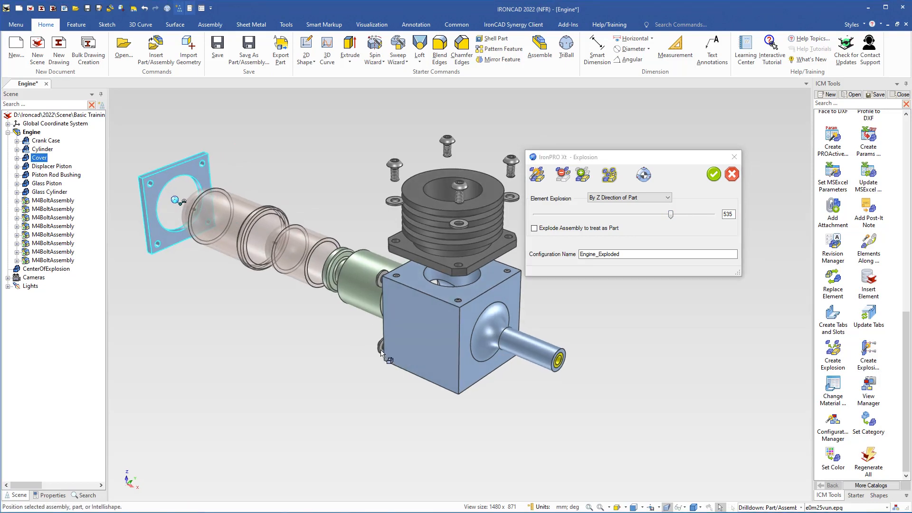
pyautogui.click(381, 354)
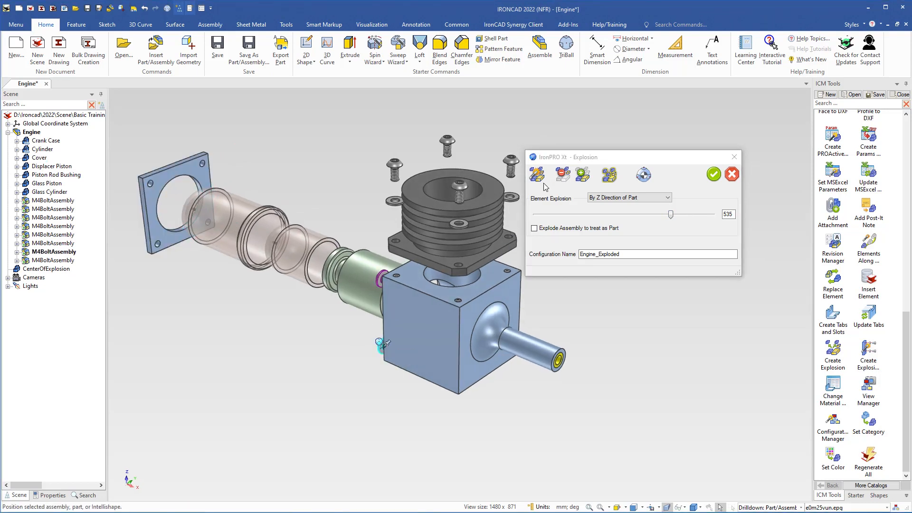
pyautogui.moveTo(671, 215); pyautogui.dragTo(689, 233)
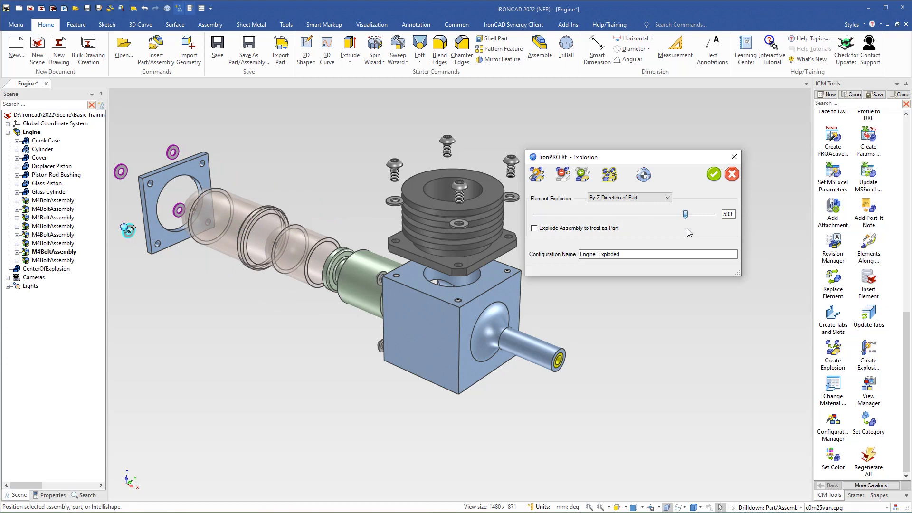
pyautogui.click(383, 354)
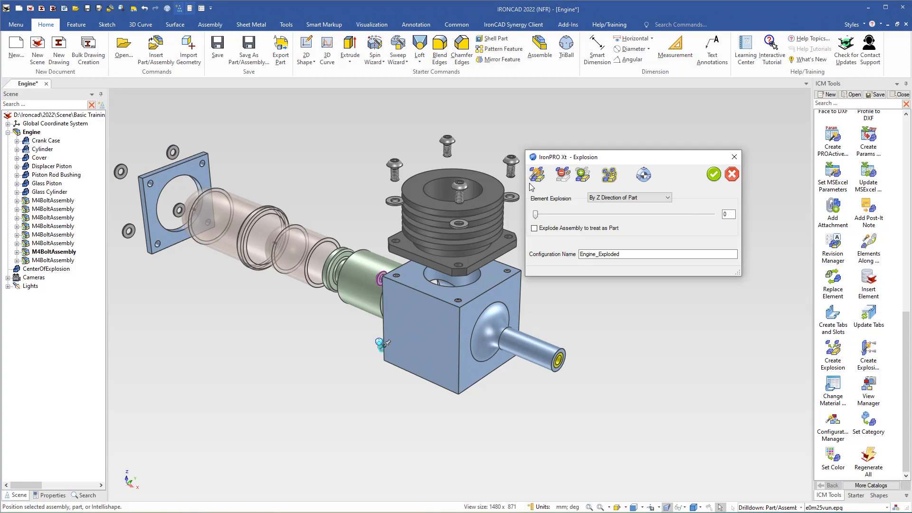
pyautogui.moveTo(536, 216); pyautogui.dragTo(717, 222)
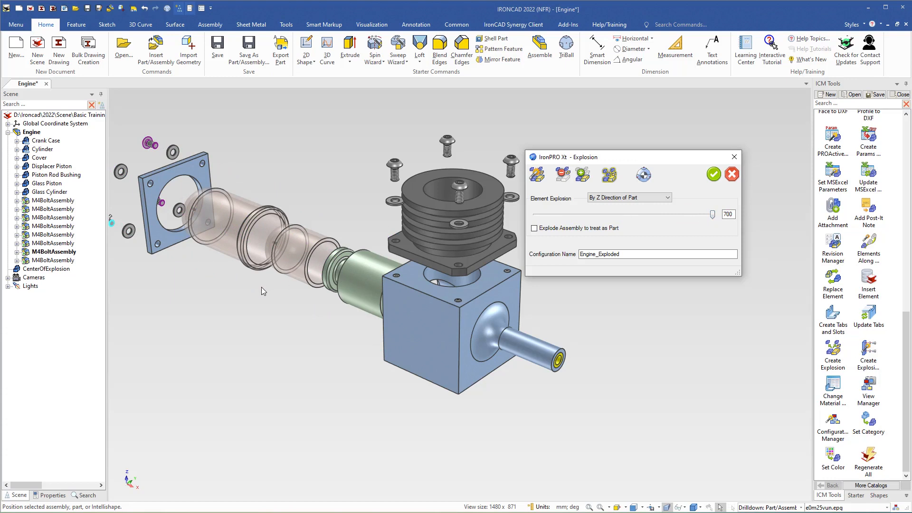
# Explode the Piston Rod Bushing by 73 along its Z direction and accept the Engine_Exploded explosion
pyautogui.scroll(1, 261, 287)
pyautogui.keyDown('shift'); pyautogui.moveTo(200, 300); pyautogui.dragTo(253, 286, button='middle'); pyautogui.keyUp('shift')
pyautogui.scroll(-2, 269, 275)
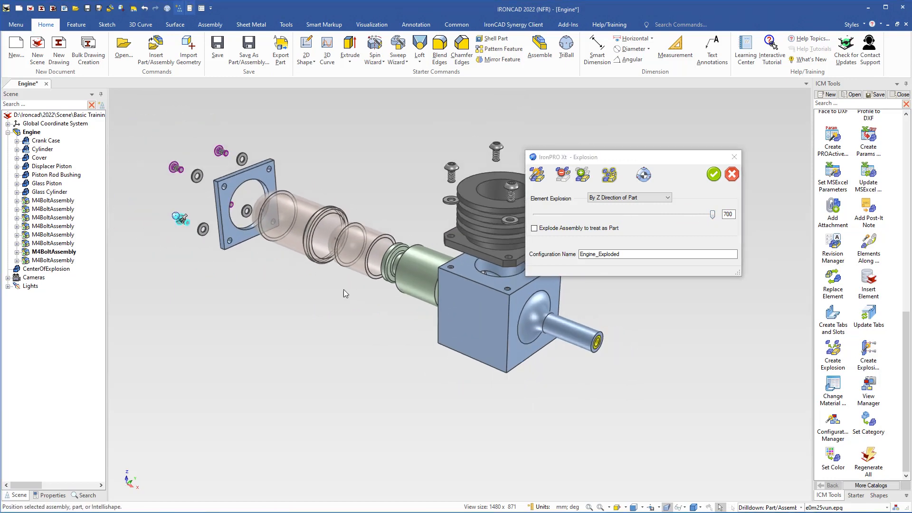
pyautogui.keyDown('shift'); pyautogui.moveTo(343, 289); pyautogui.dragTo(284, 295, button='middle'); pyautogui.keyUp('shift')
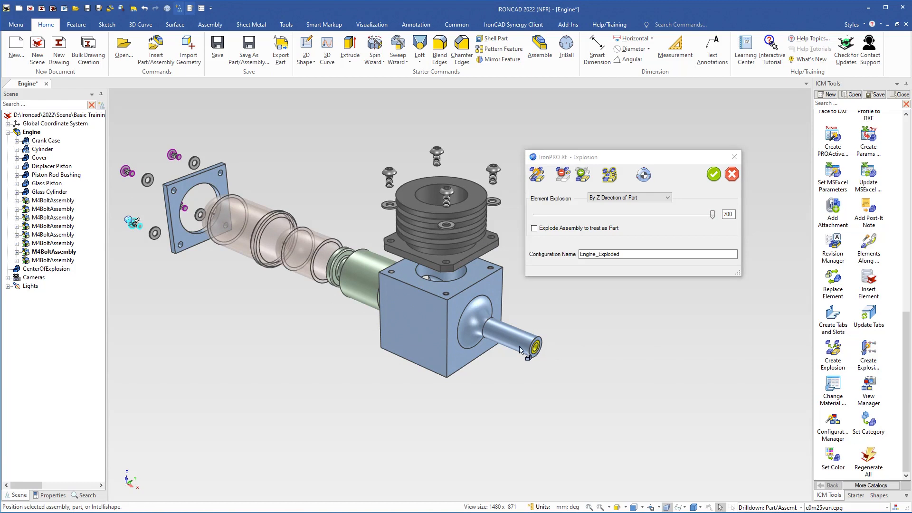
pyautogui.click(35, 177)
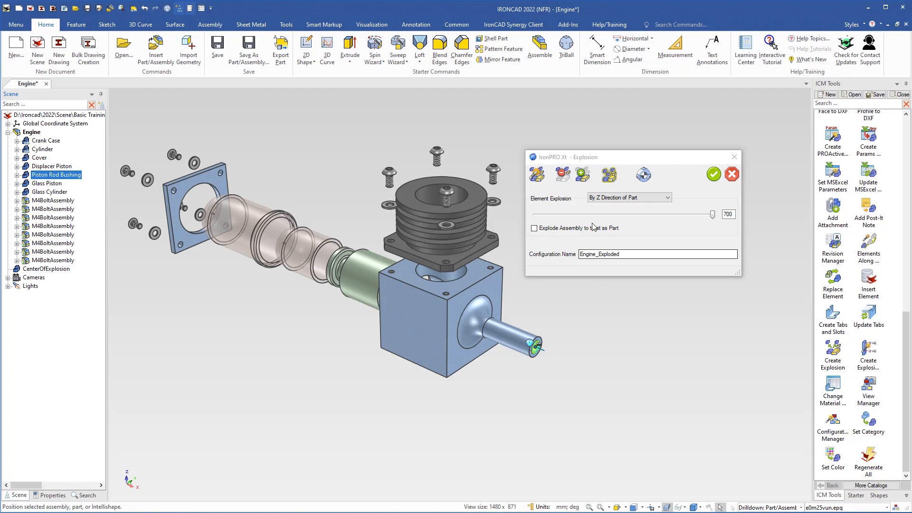
pyautogui.click(542, 172)
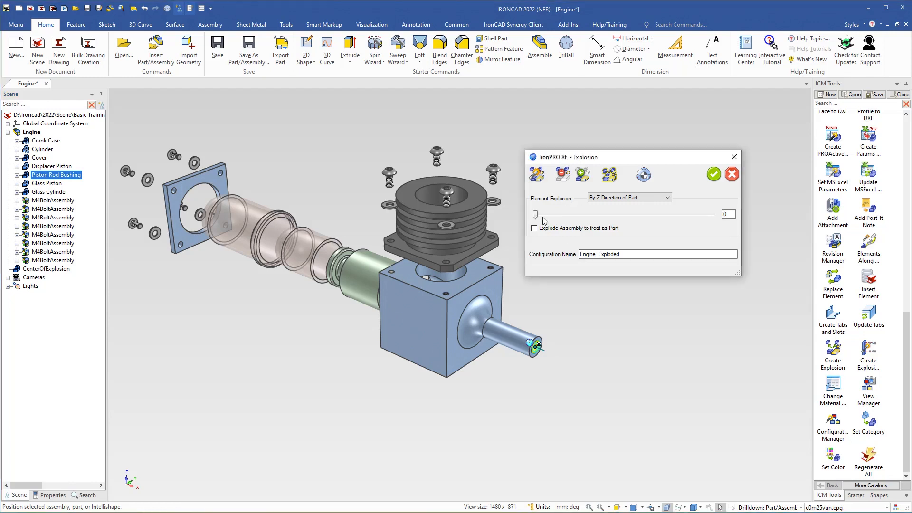
pyautogui.moveTo(537, 214); pyautogui.dragTo(555, 214)
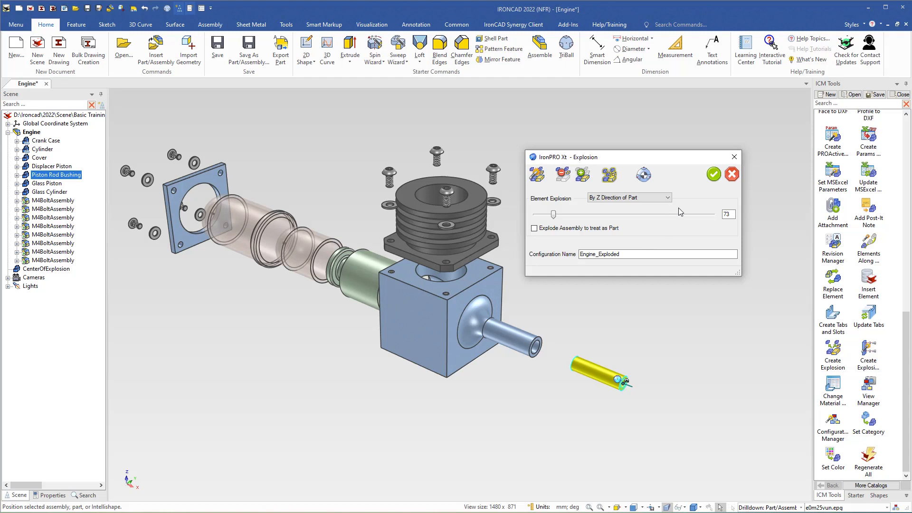
pyautogui.click(714, 176)
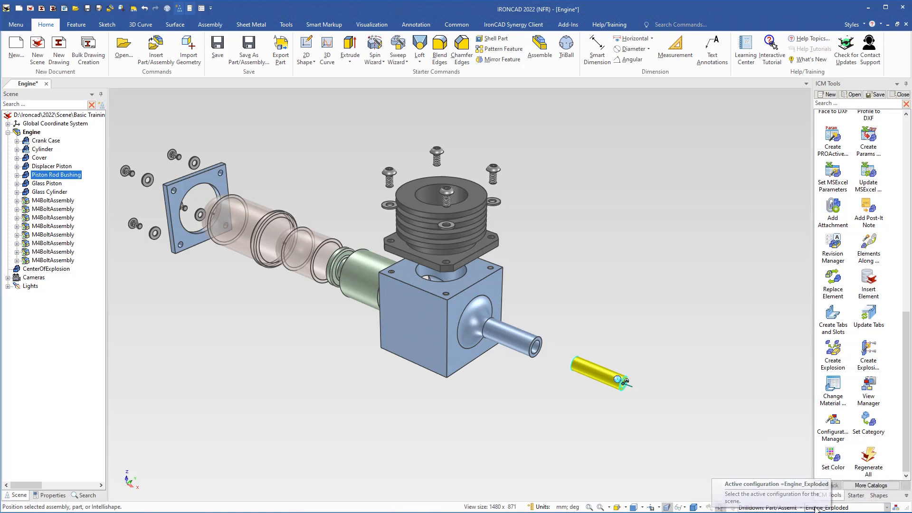
# Switch the scene to the Default configuration and back to Engine_Exploded to compare the two states
pyautogui.click(887, 508)
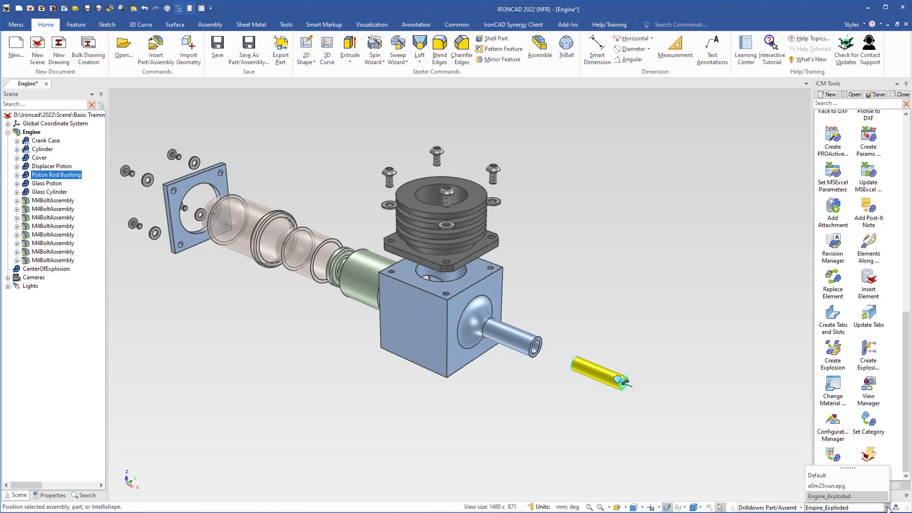
pyautogui.click(818, 475)
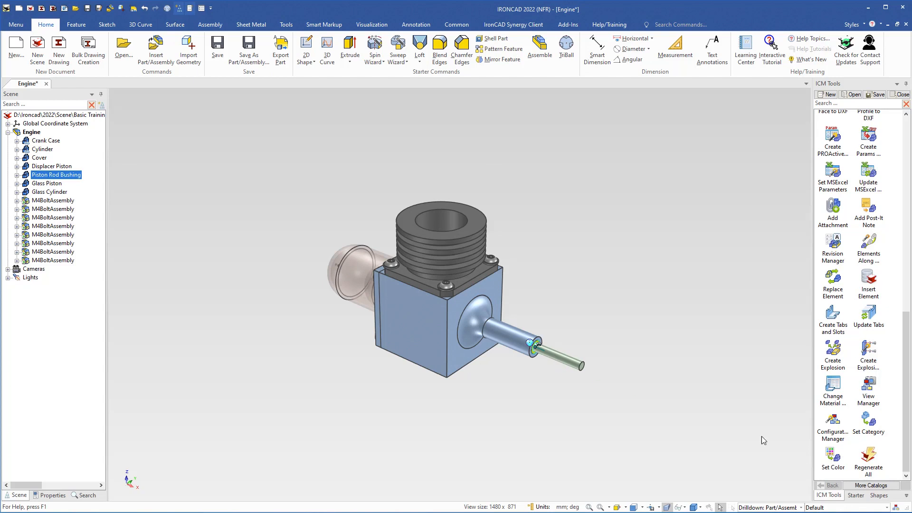
pyautogui.click(887, 509)
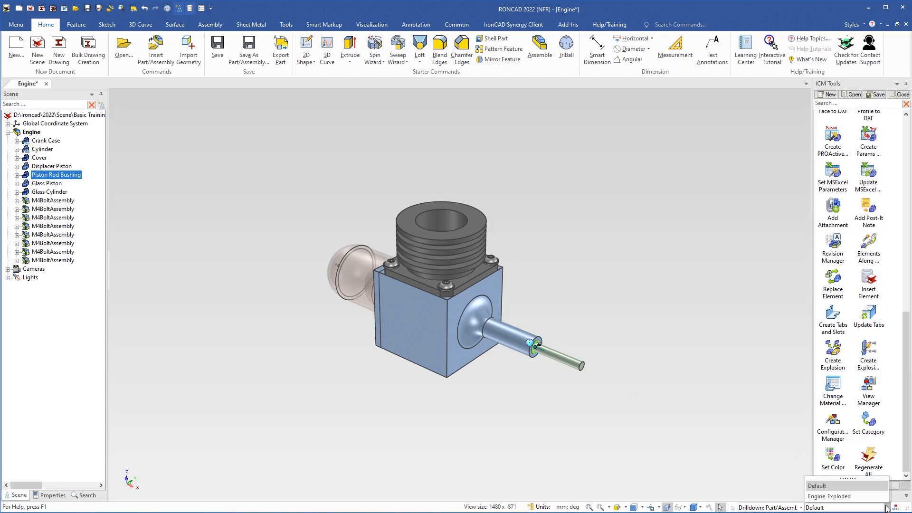
pyautogui.click(827, 497)
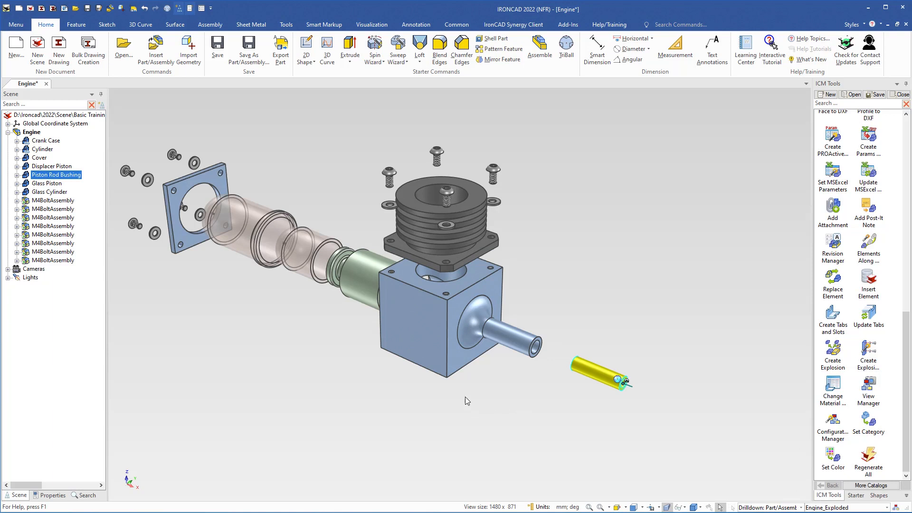
# Show explosion lines for the exploded Engine, creating missing ones as dashed lines and listing them in the scene browser
pyautogui.moveTo(466, 396); pyautogui.dragTo(511, 401, button='middle')
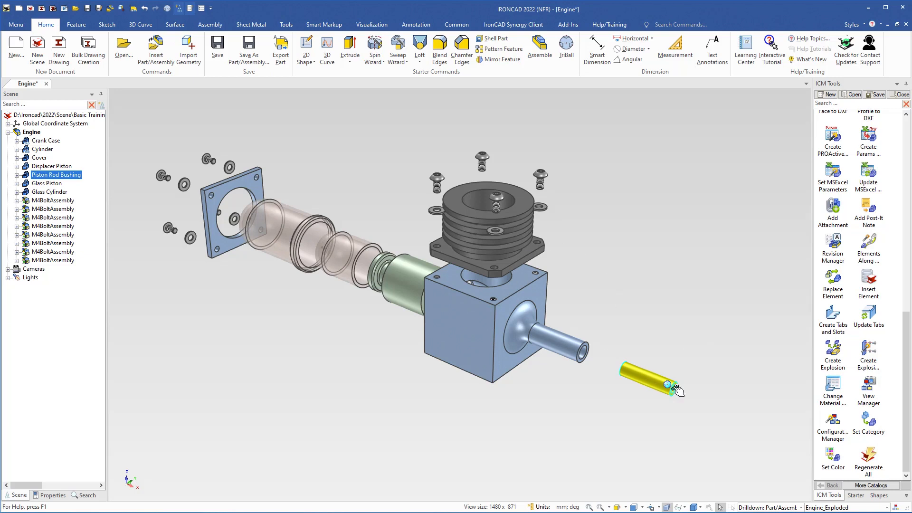
pyautogui.click(672, 313)
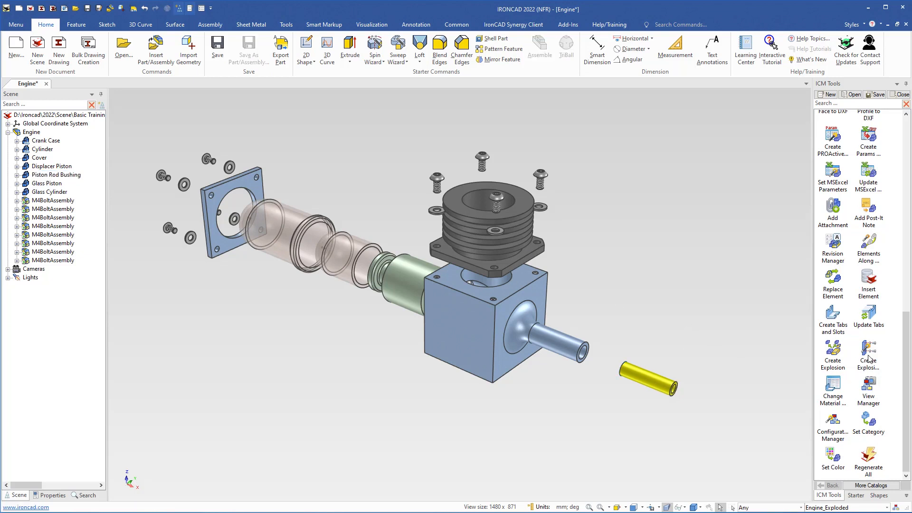
pyautogui.moveTo(872, 352); pyautogui.dragTo(691, 311)
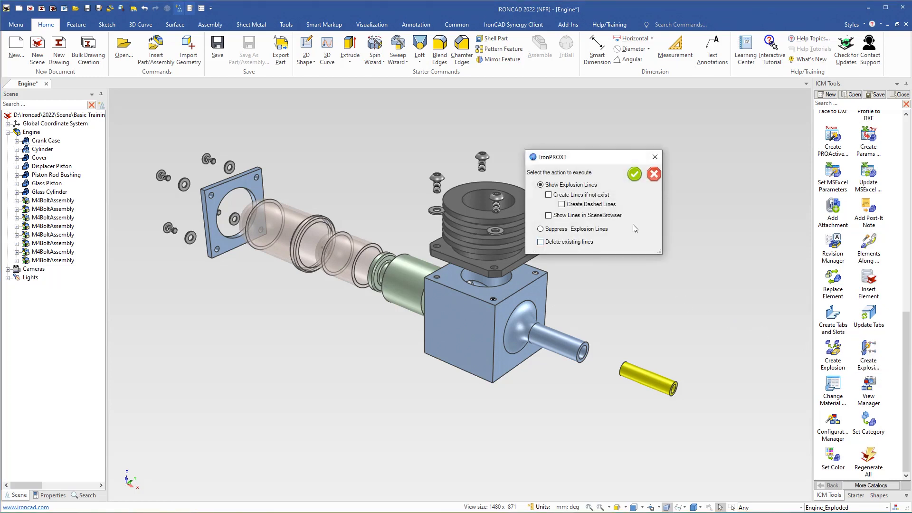
pyautogui.click(549, 195)
pyautogui.click(562, 204)
pyautogui.click(549, 215)
pyautogui.click(634, 174)
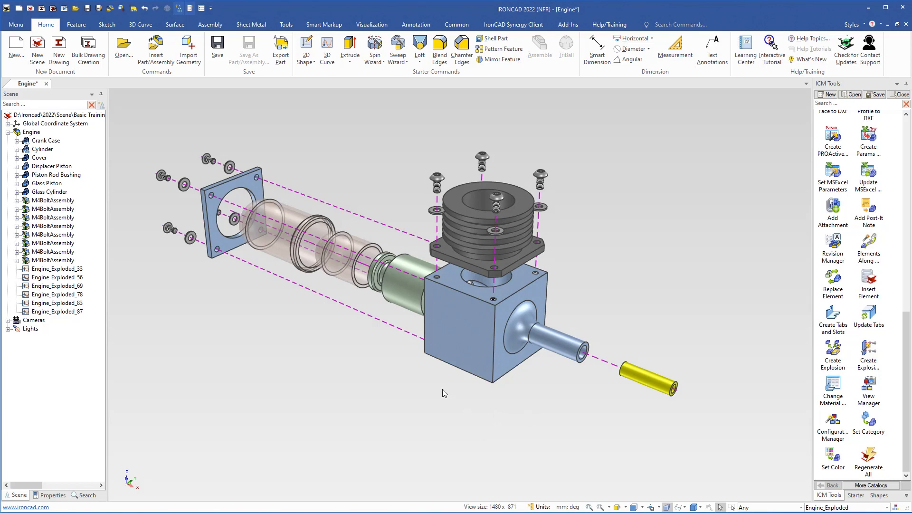
# Frame the whole exploded engine from a lower angle, store it as a camera named Exploded View, and save the scene
pyautogui.moveTo(444, 390); pyautogui.dragTo(529, 368, button='middle')
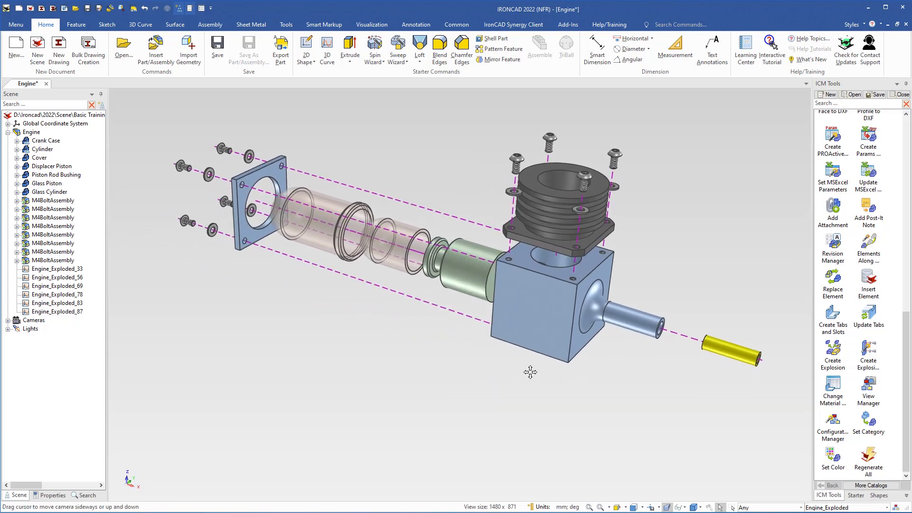
pyautogui.moveTo(294, 298); pyautogui.dragTo(308, 317, button='middle')
pyautogui.moveTo(585, 372); pyautogui.dragTo(618, 347, button='middle')
pyautogui.moveTo(514, 367); pyautogui.dragTo(173, 302, button='middle')
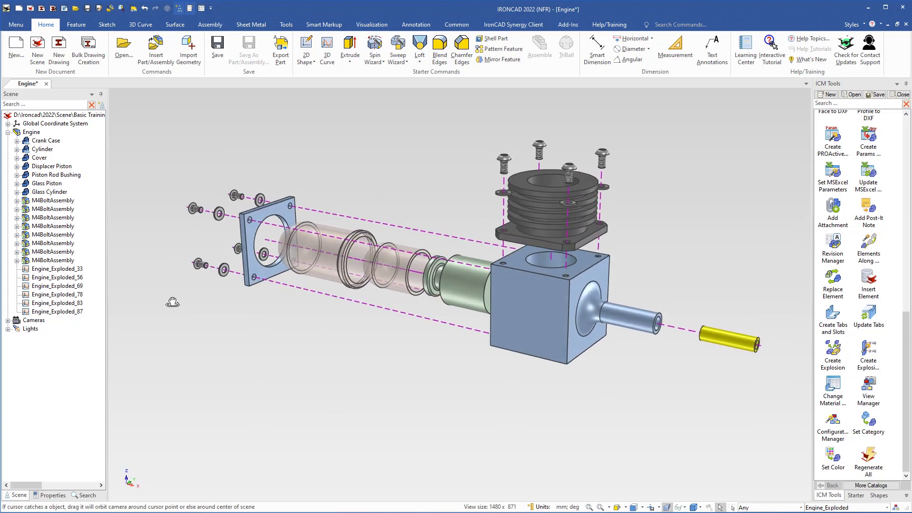
pyautogui.scroll(2, 454, 380)
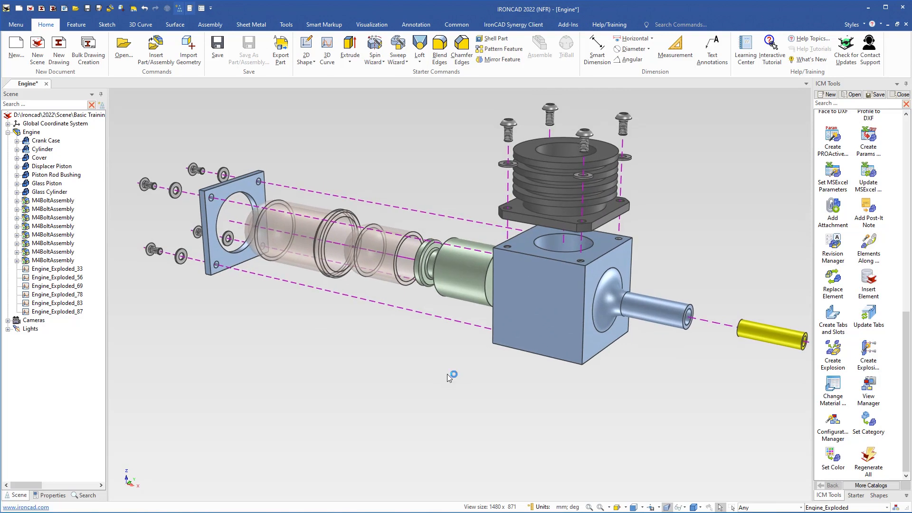
pyautogui.scroll(-2, 447, 394)
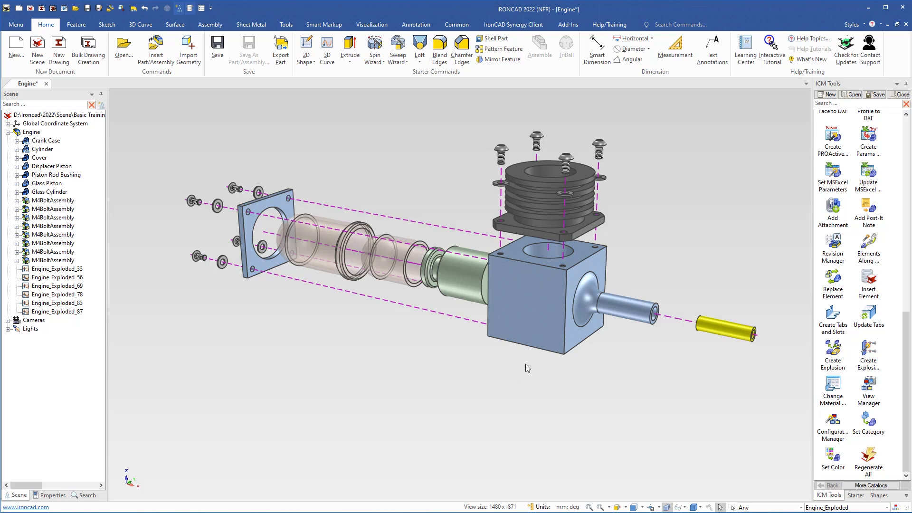
pyautogui.click(659, 508)
pyautogui.click(670, 467)
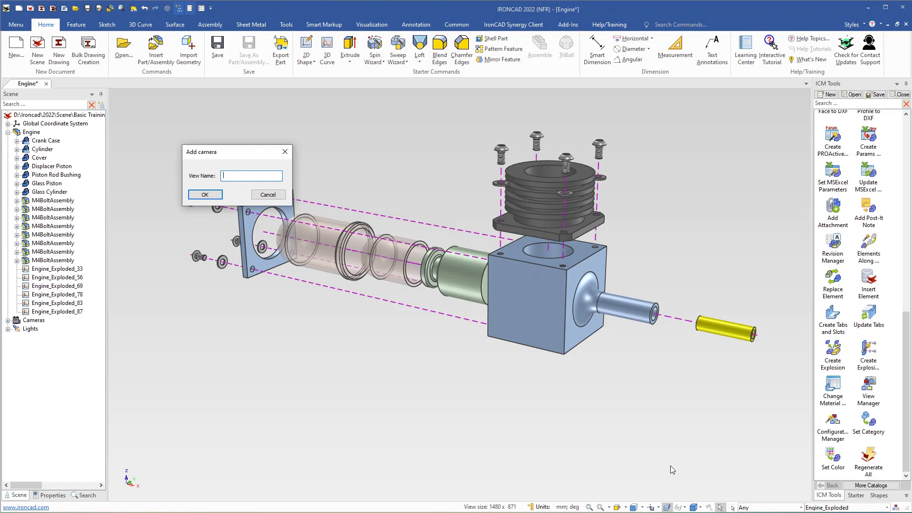
pyautogui.write('Exploded View')
pyautogui.press('Return')
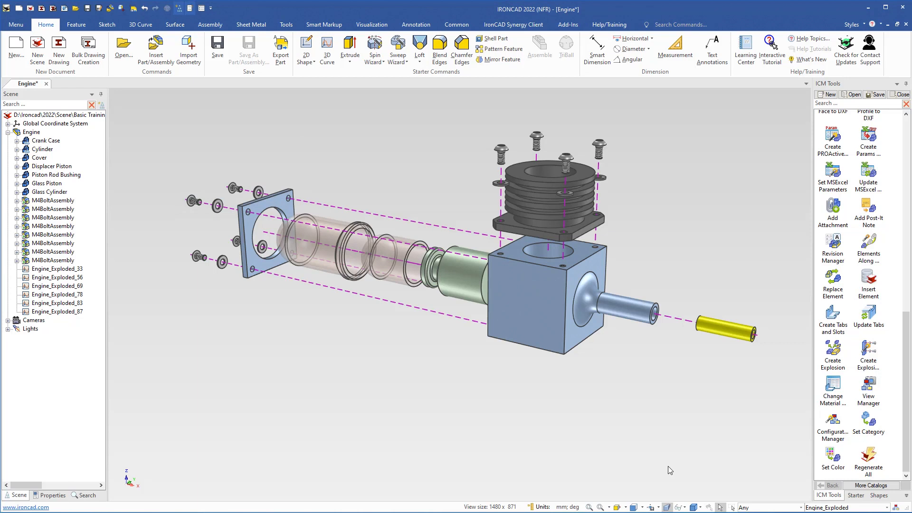
pyautogui.click(218, 47)
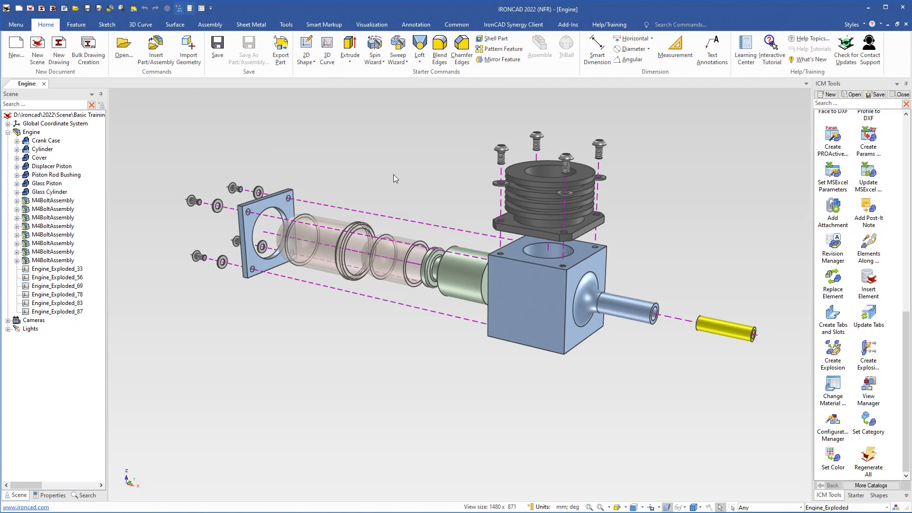